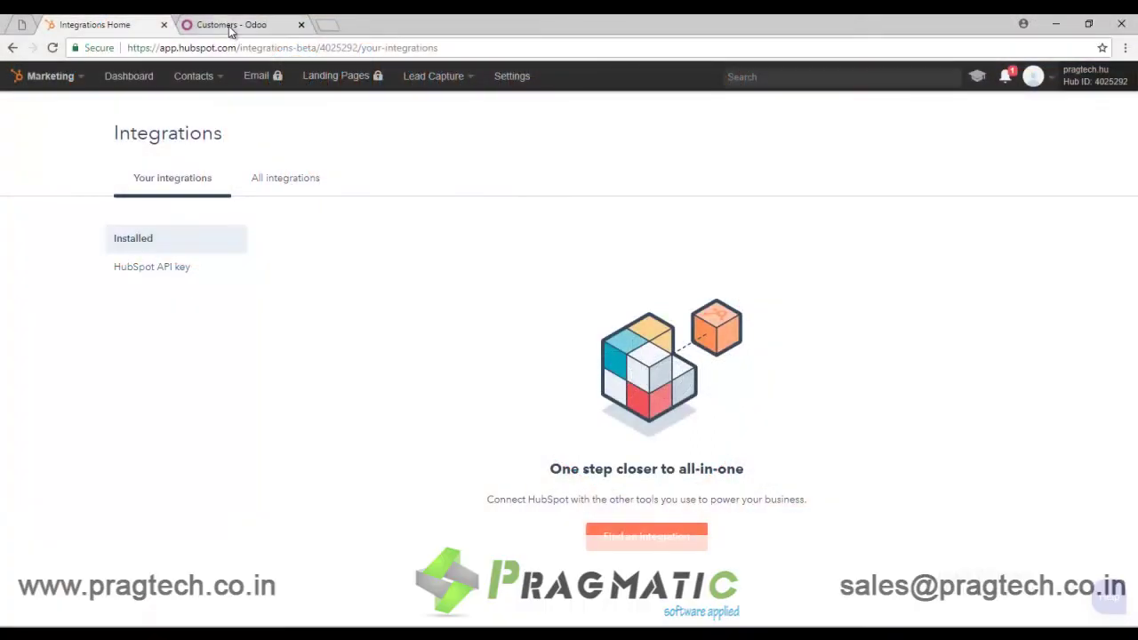
Step: Open Odoo's General Settings and scroll down to the Hubspot Integration section
click(230, 27)
click(119, 27)
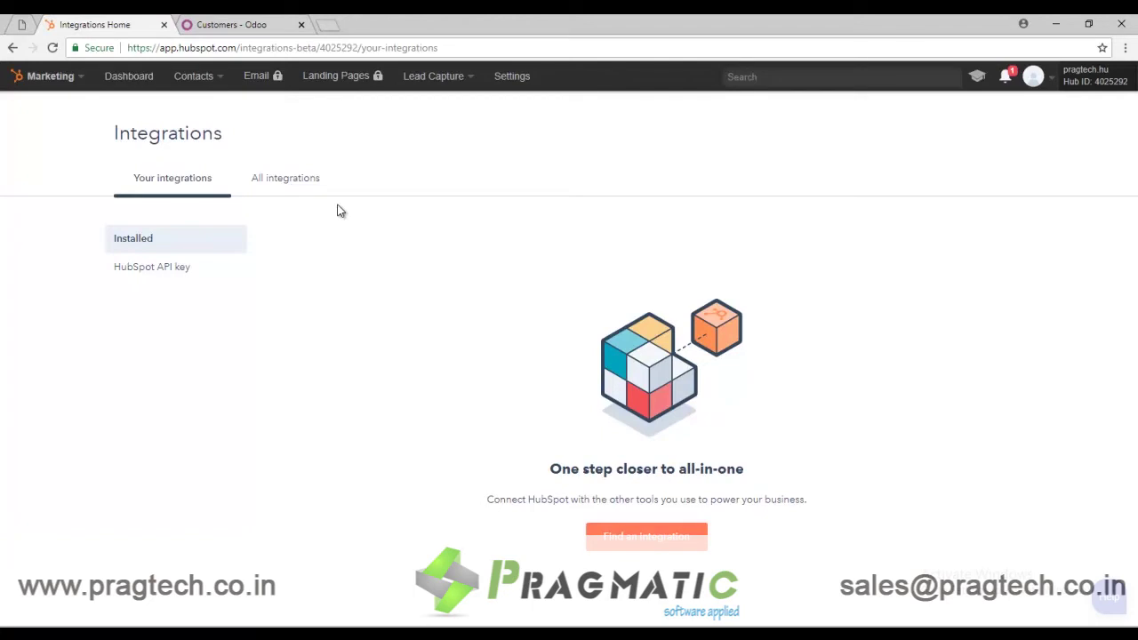
click(263, 31)
click(303, 72)
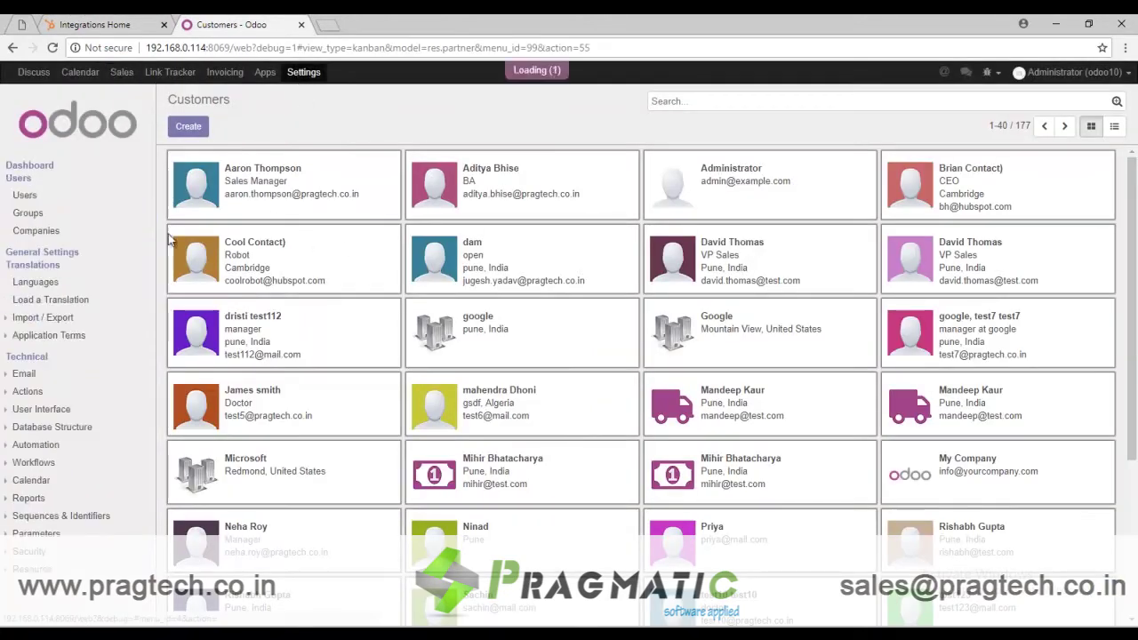
click(37, 256)
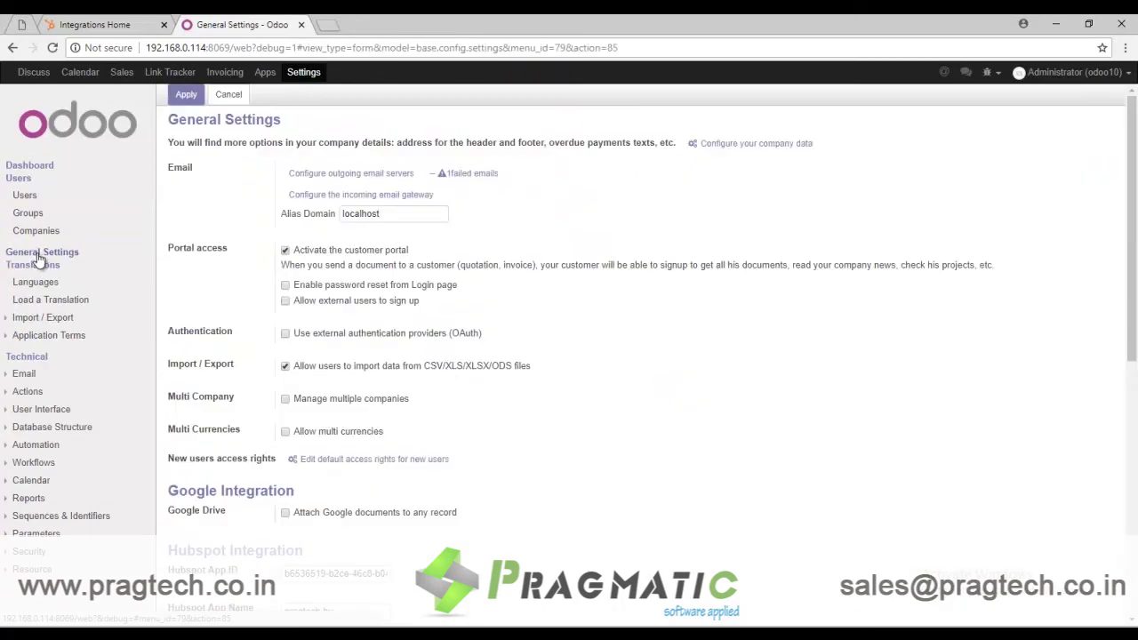
scroll(514, 458, down, 1)
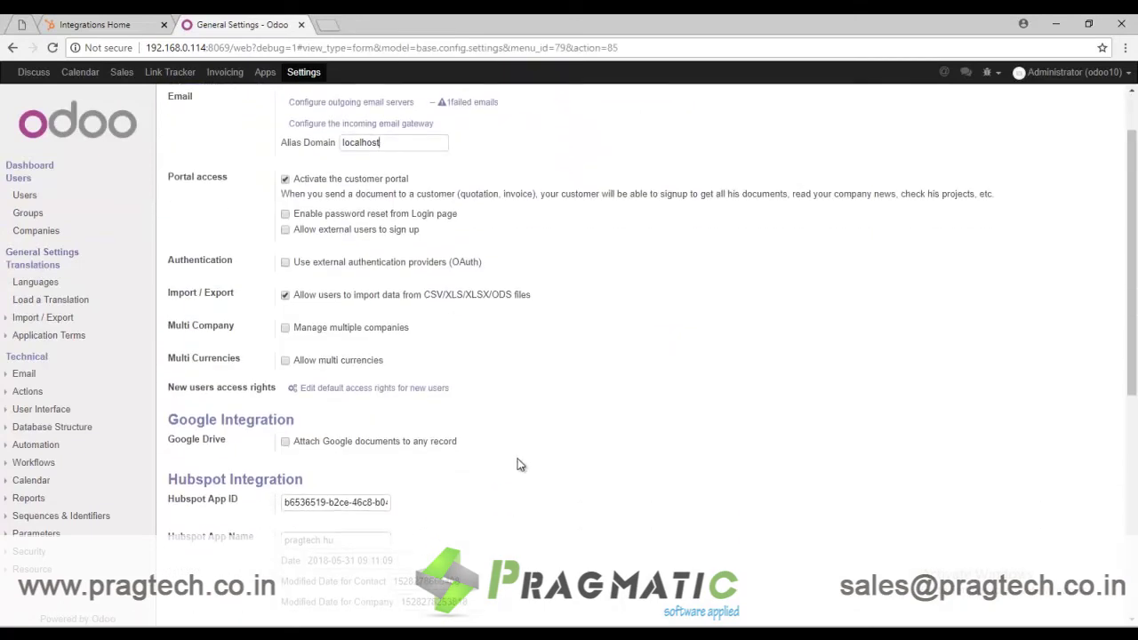
scroll(518, 458, down, 2)
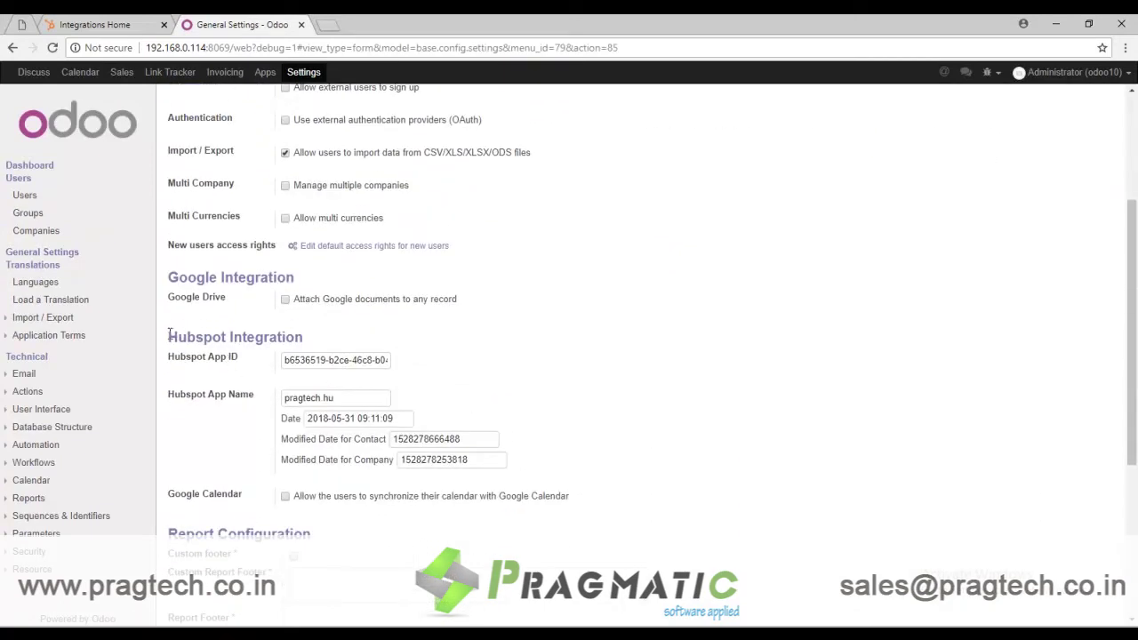
Step: Highlight the Hubspot Integration heading and its App ID and App Name fields
drag(169, 333, 303, 343)
click(205, 367)
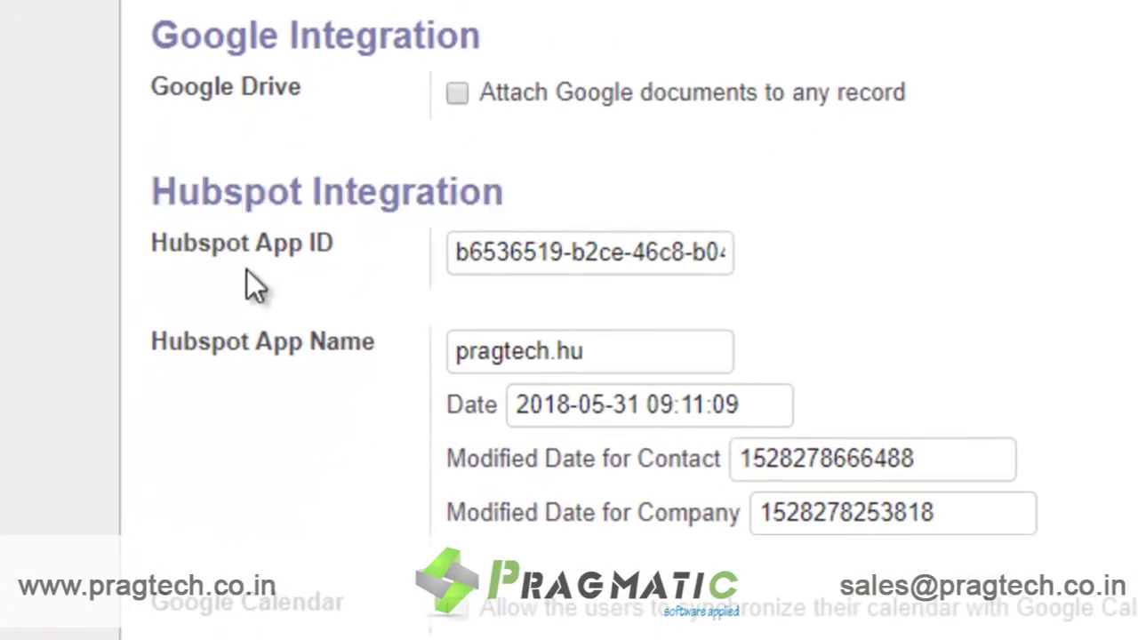
drag(159, 239, 336, 248)
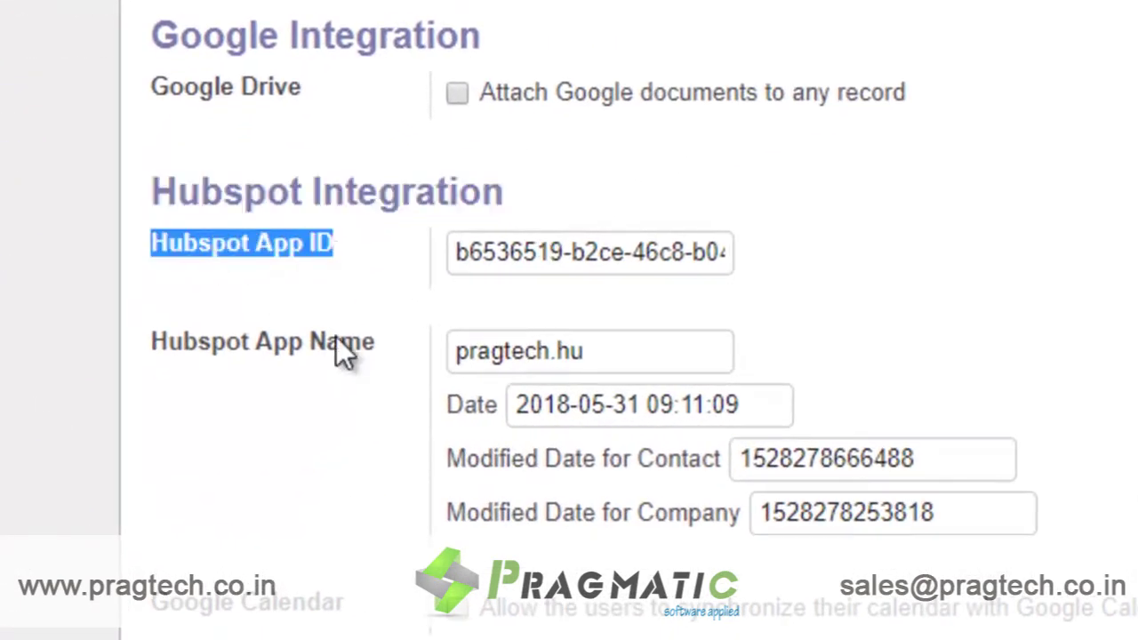
drag(380, 348, 358, 355)
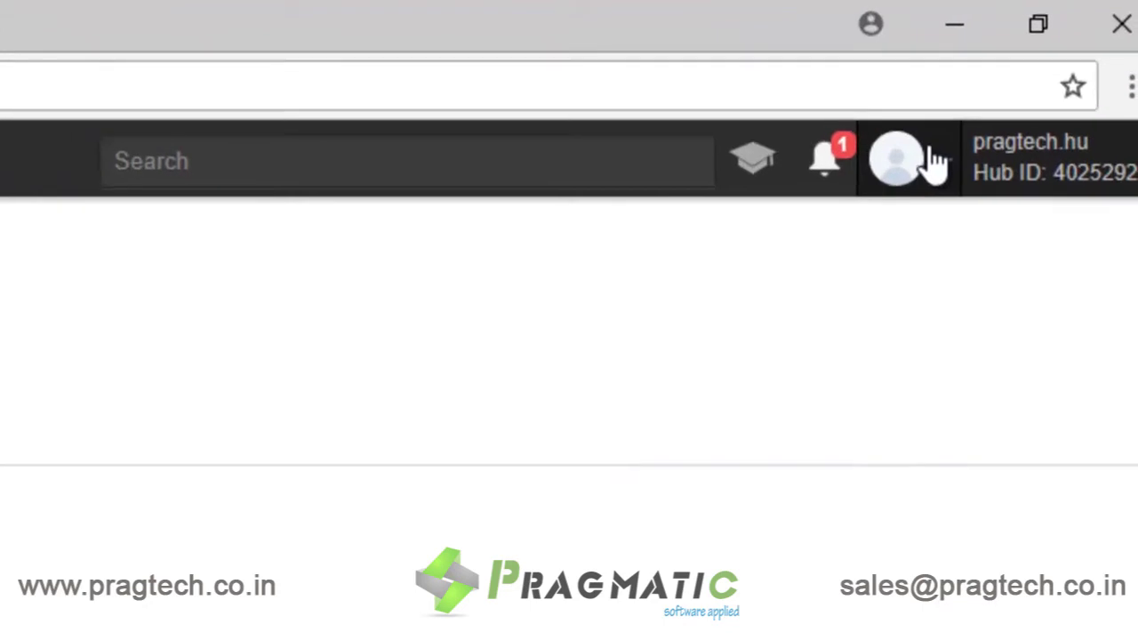
Step: Go to HubSpot's account Integrations and open the HubSpot API key page
click(935, 164)
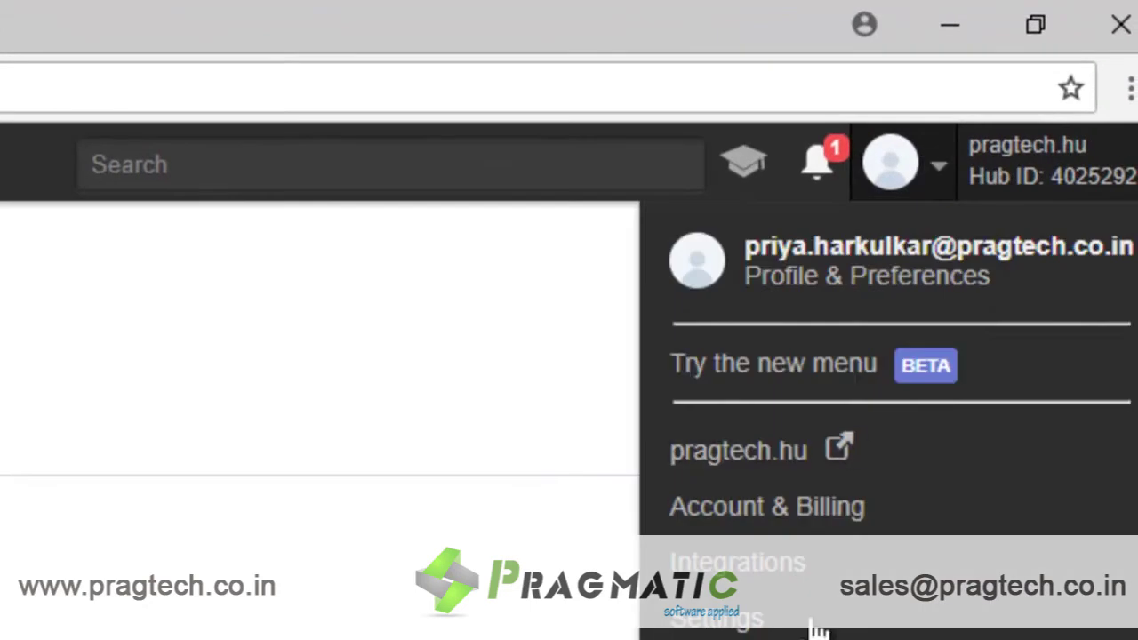
click(737, 561)
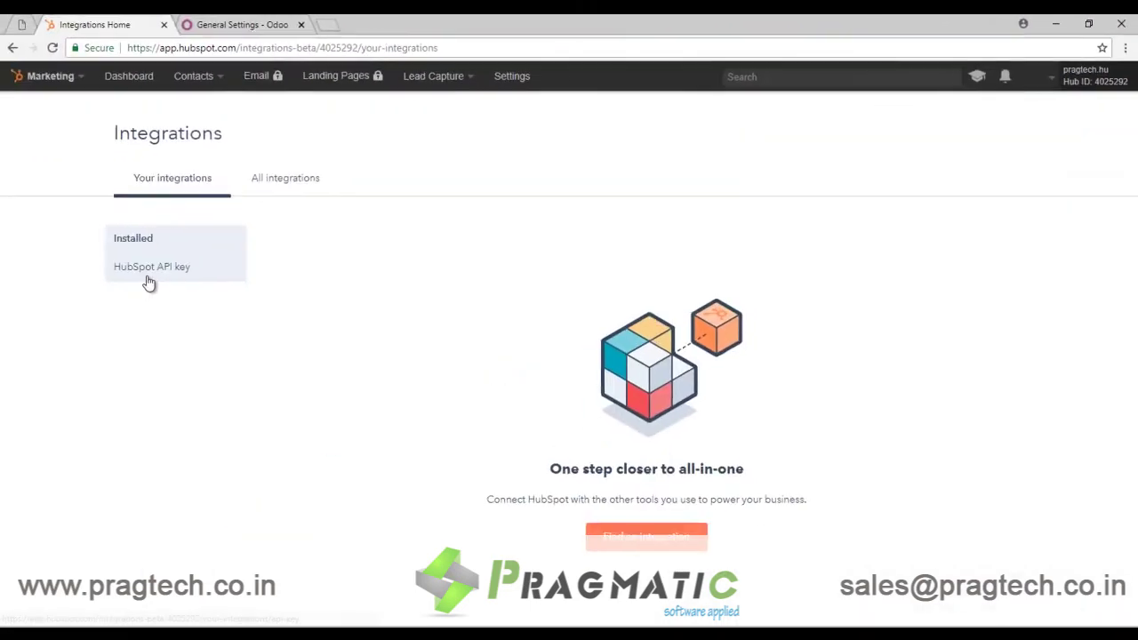
click(147, 277)
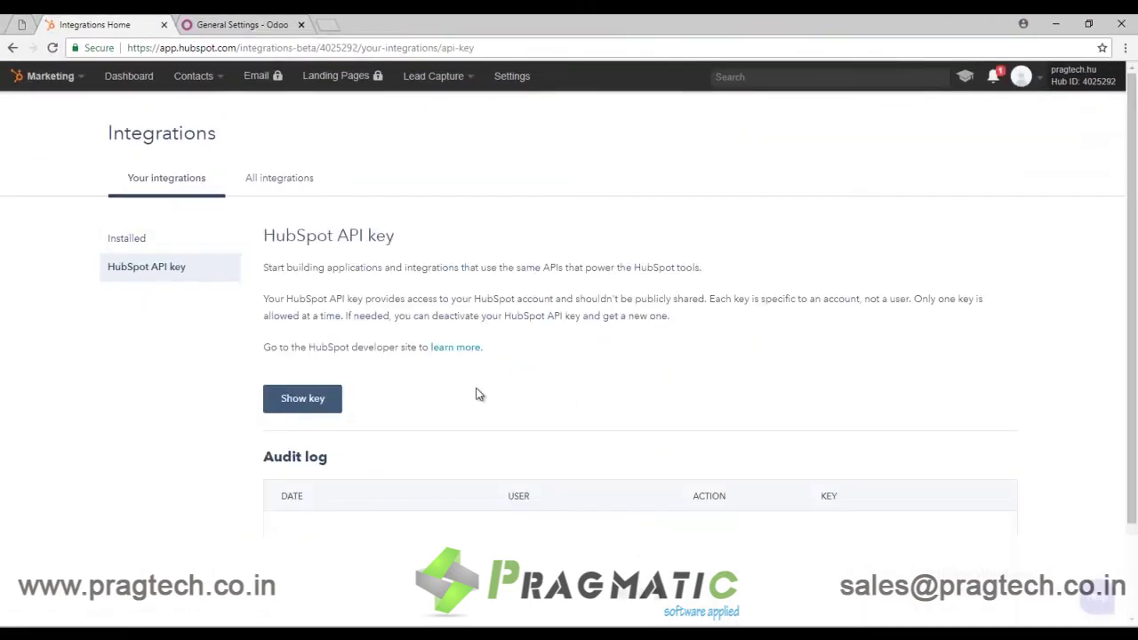
scroll(475, 394, down, 1)
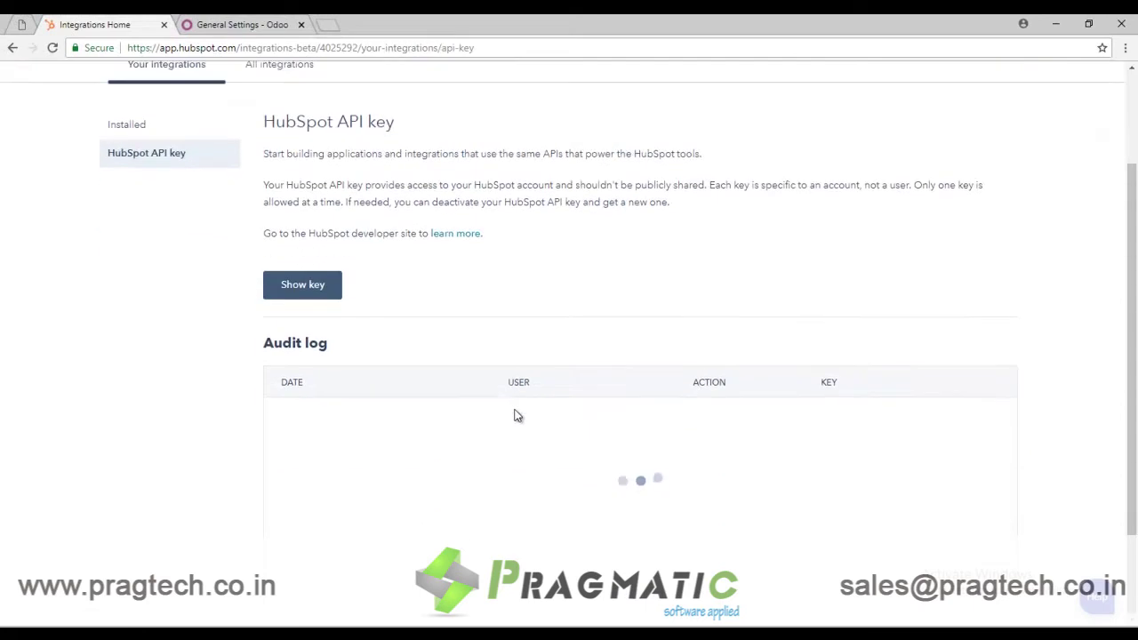
Step: Reveal and copy the API key, then return to Odoo's General Settings
click(318, 290)
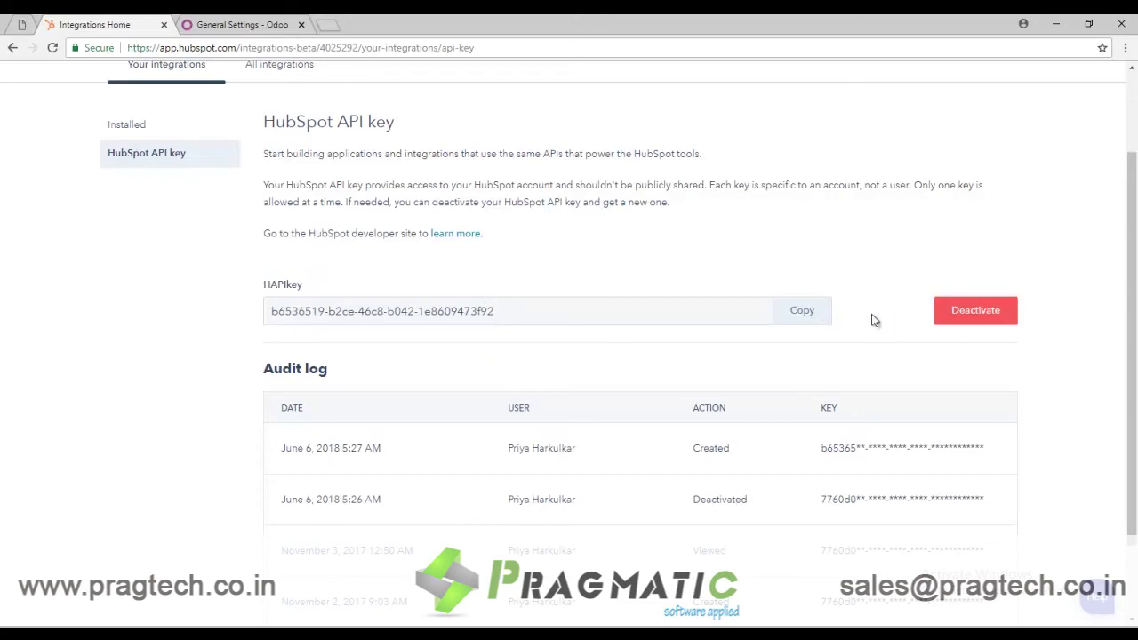
click(802, 311)
click(233, 24)
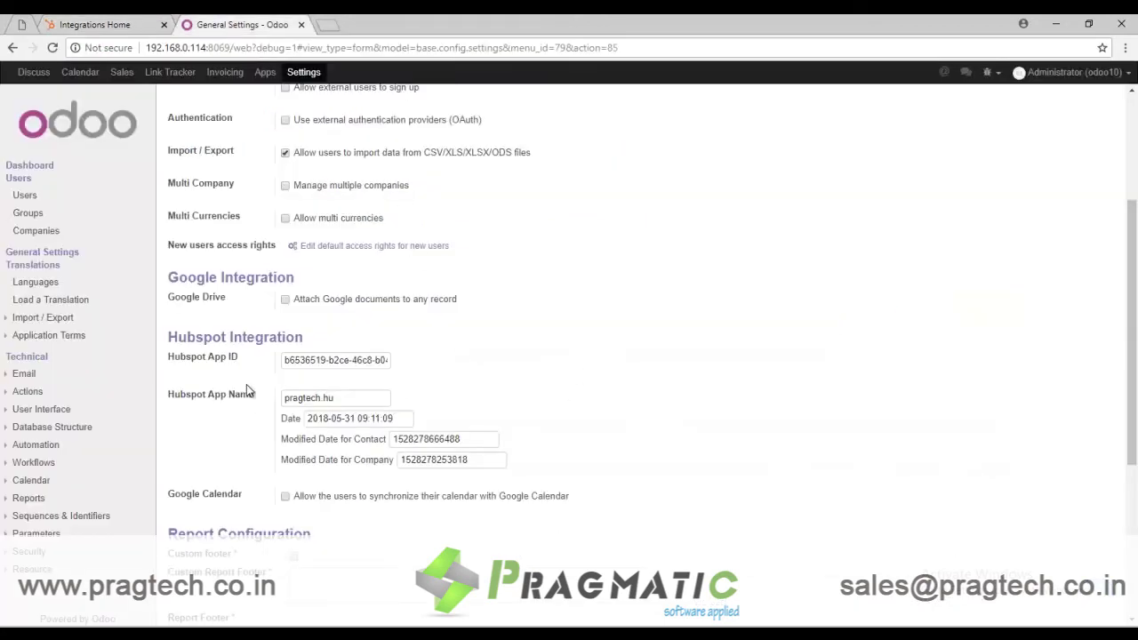
Step: Compare the stored Hubspot App ID and App Name values, then go to the Sales dashboard
drag(287, 359, 558, 350)
click(558, 350)
drag(347, 397, 272, 395)
click(594, 368)
click(120, 74)
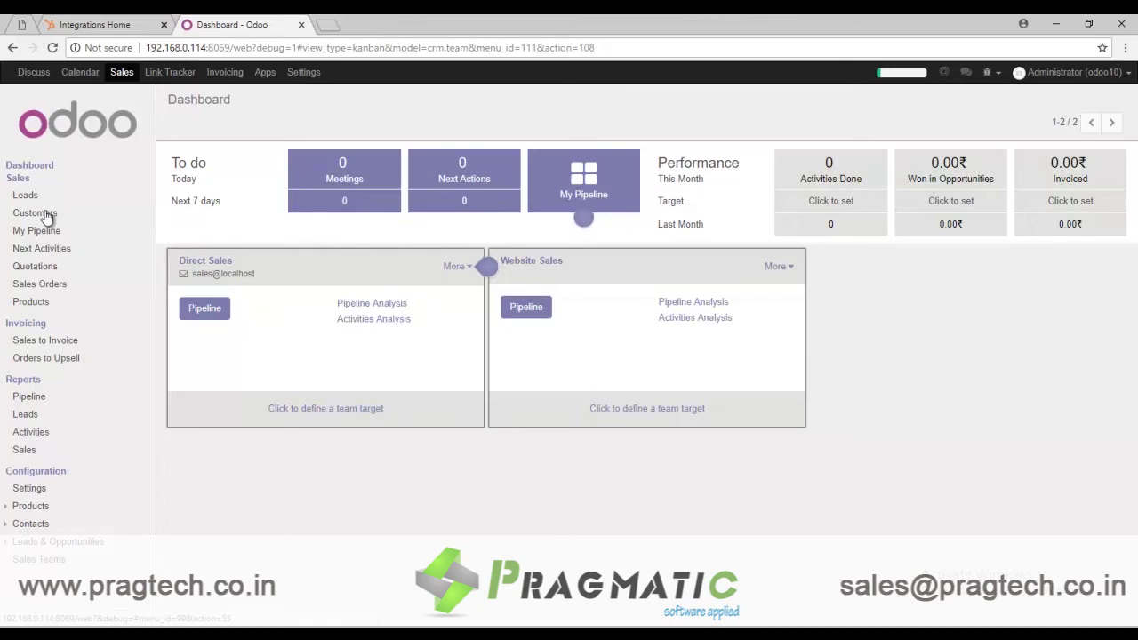
Step: Create a new customer with the customer's name and street '14/3'
click(36, 213)
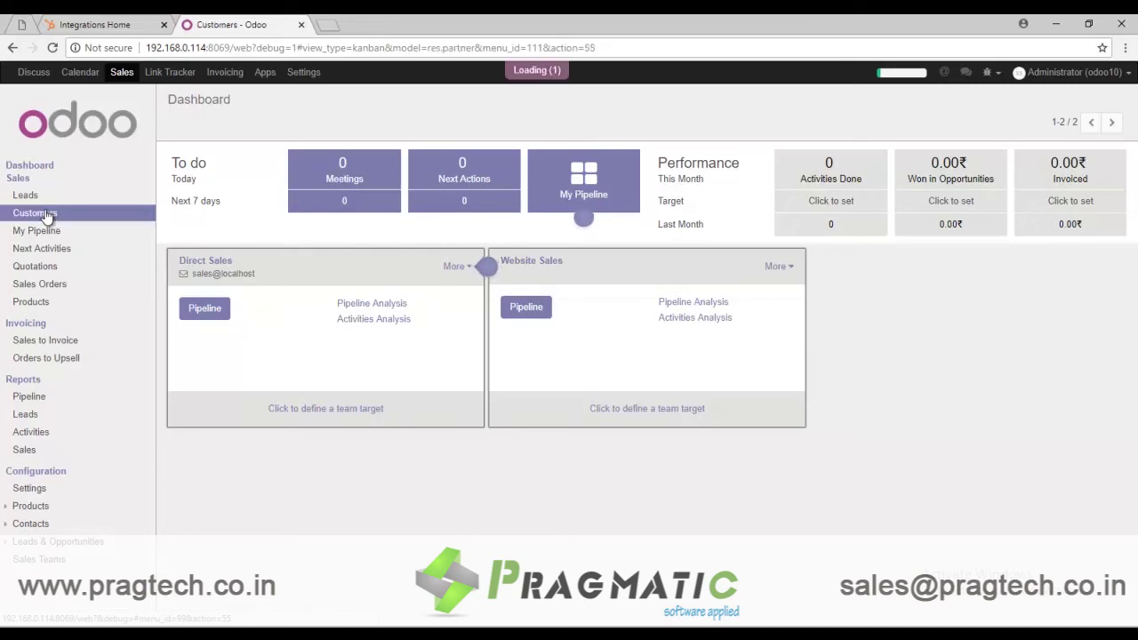
click(188, 126)
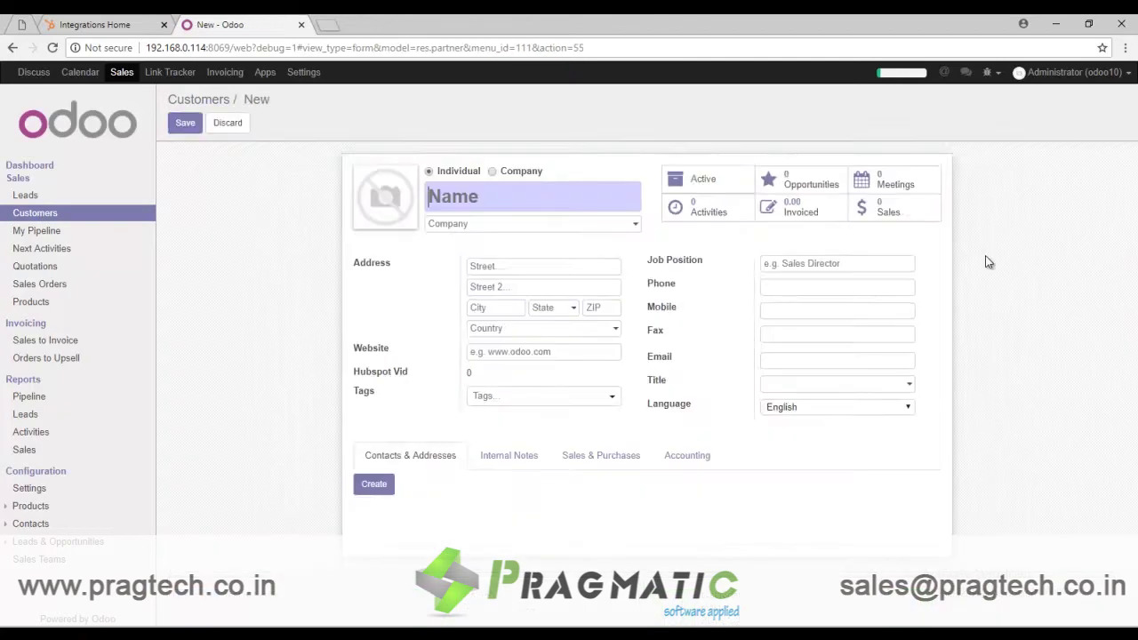
text(Roger)
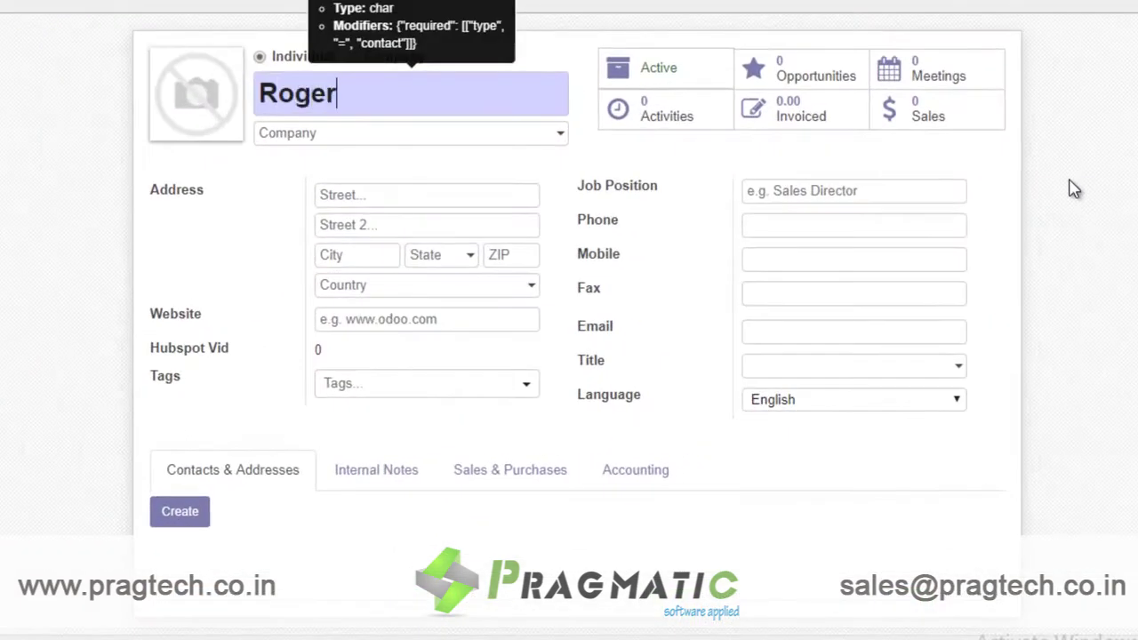
click(471, 195)
key(Tab)
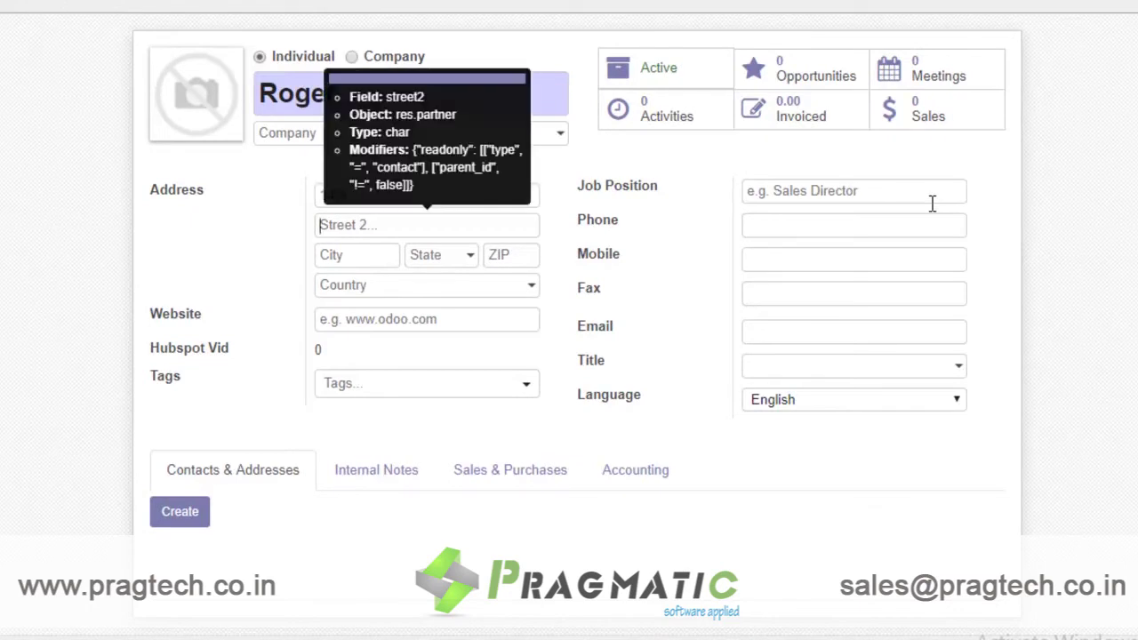
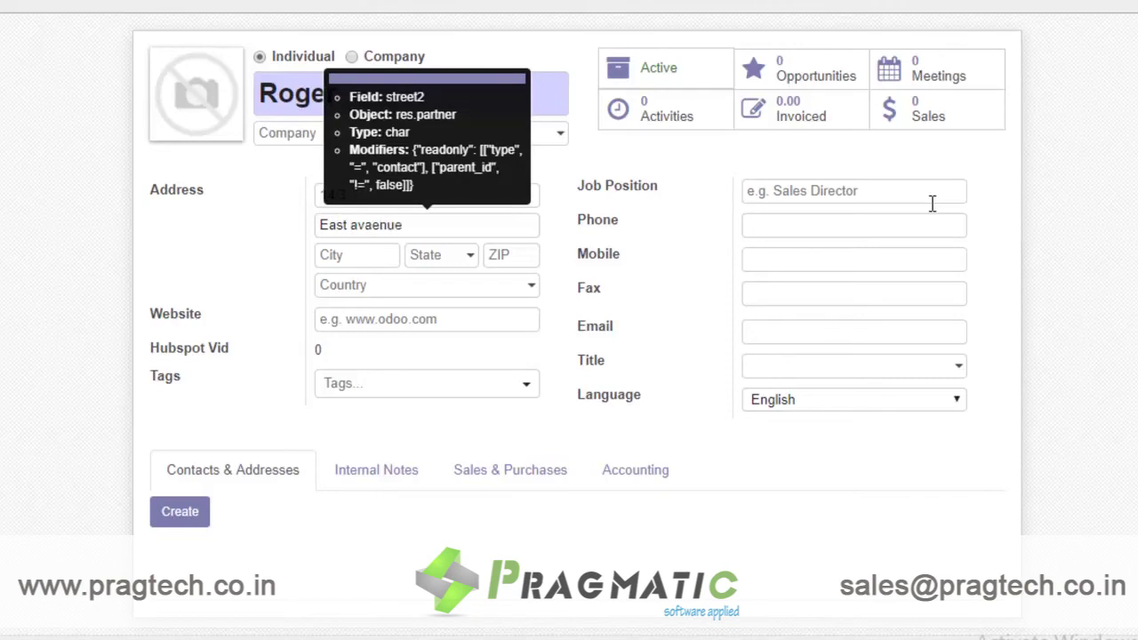
key(Tab)
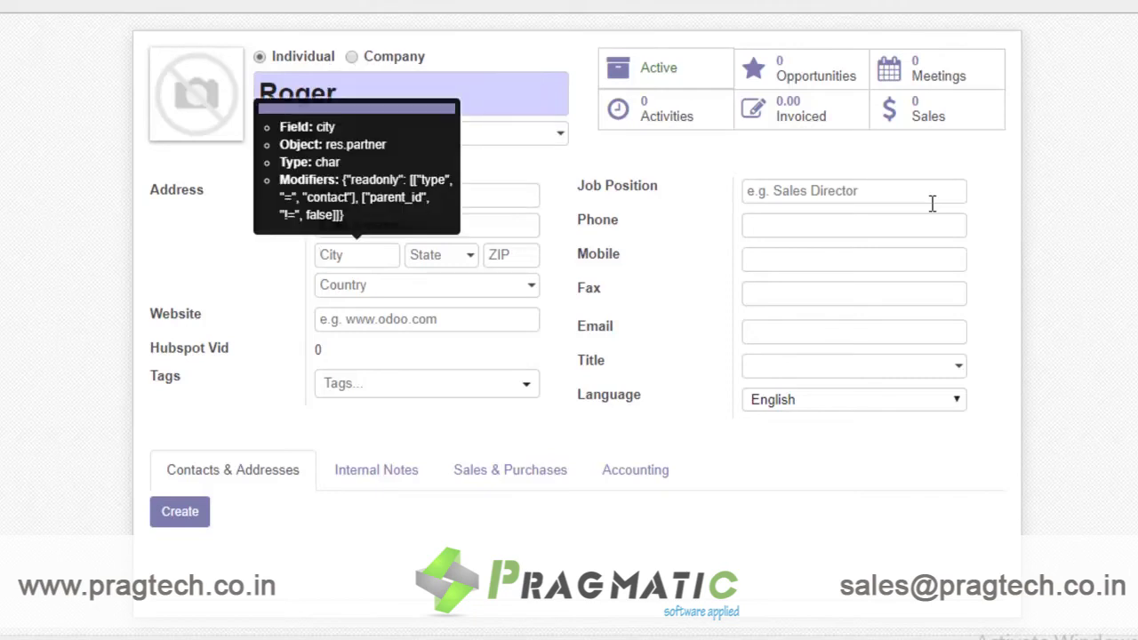
text(London)
key(Tab)
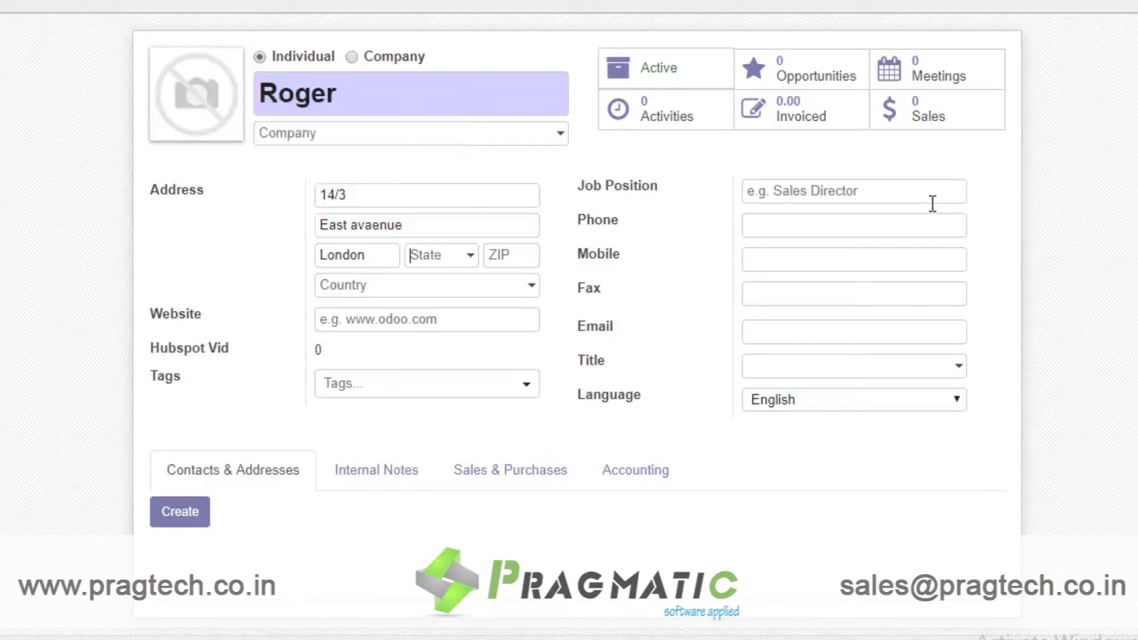
text(Londo)
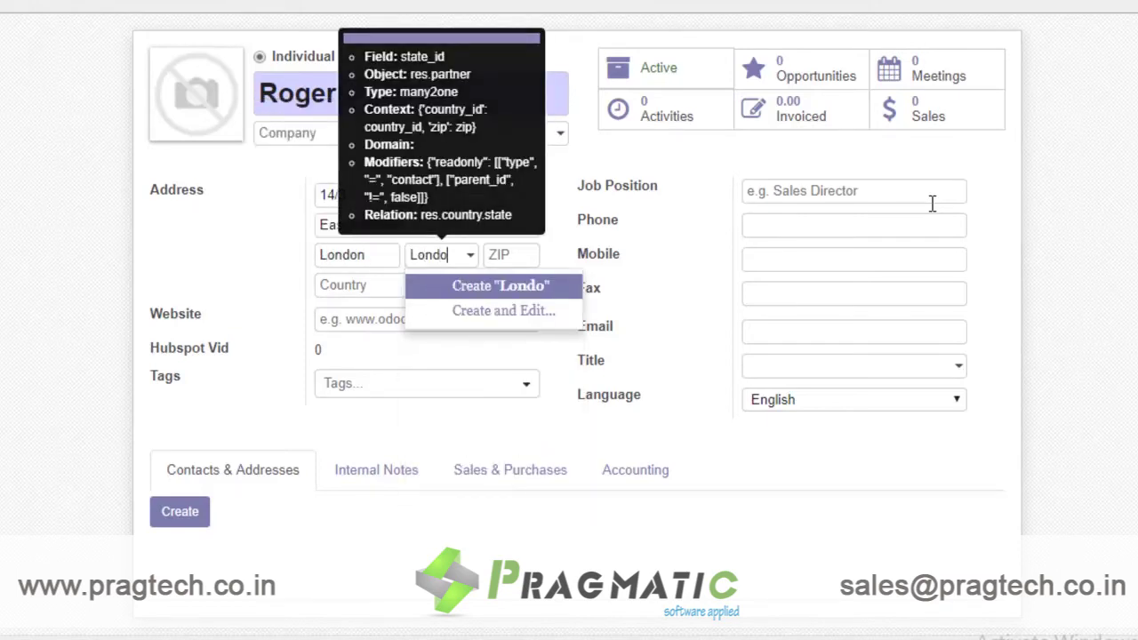
key(BackSpace)
key(BackSpace)
key(BackSpace)
key(BackSpace)
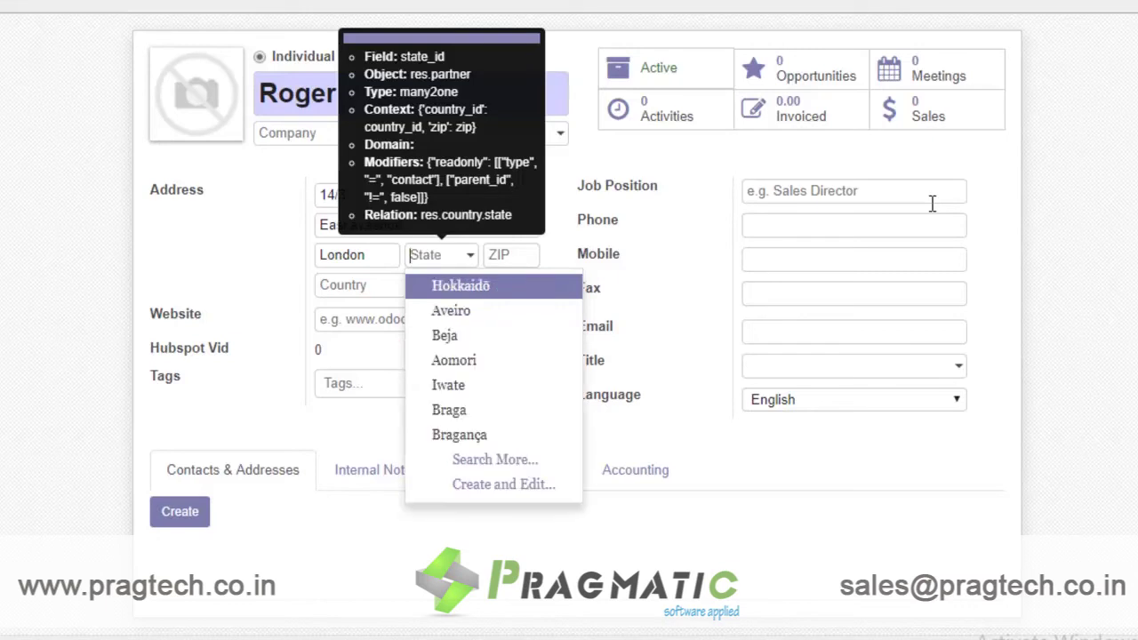
text(So)
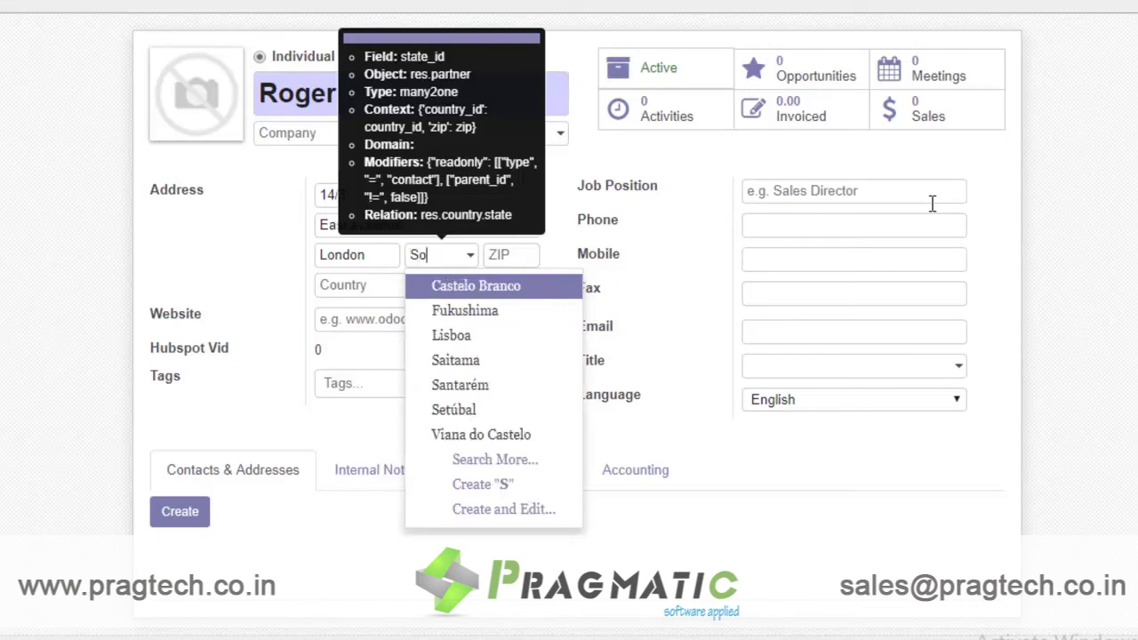
text(uthamp)
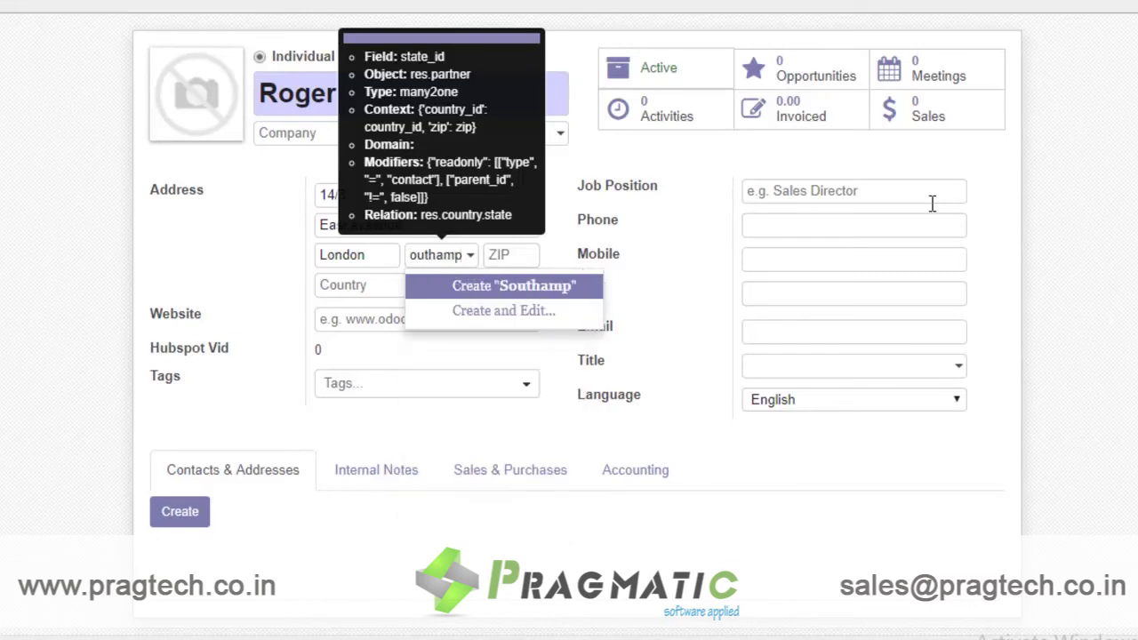
text(ton)
Step: Create the state Southampton with code SP in the United Kingdom
key(Return)
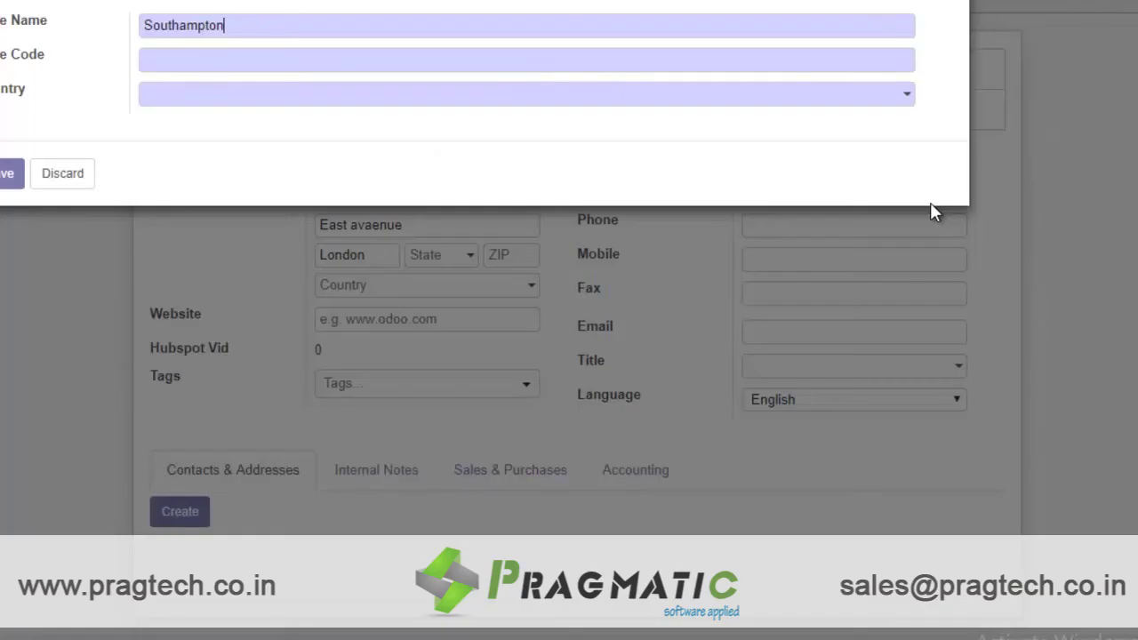
text(SP)
key(Tab)
text(UK)
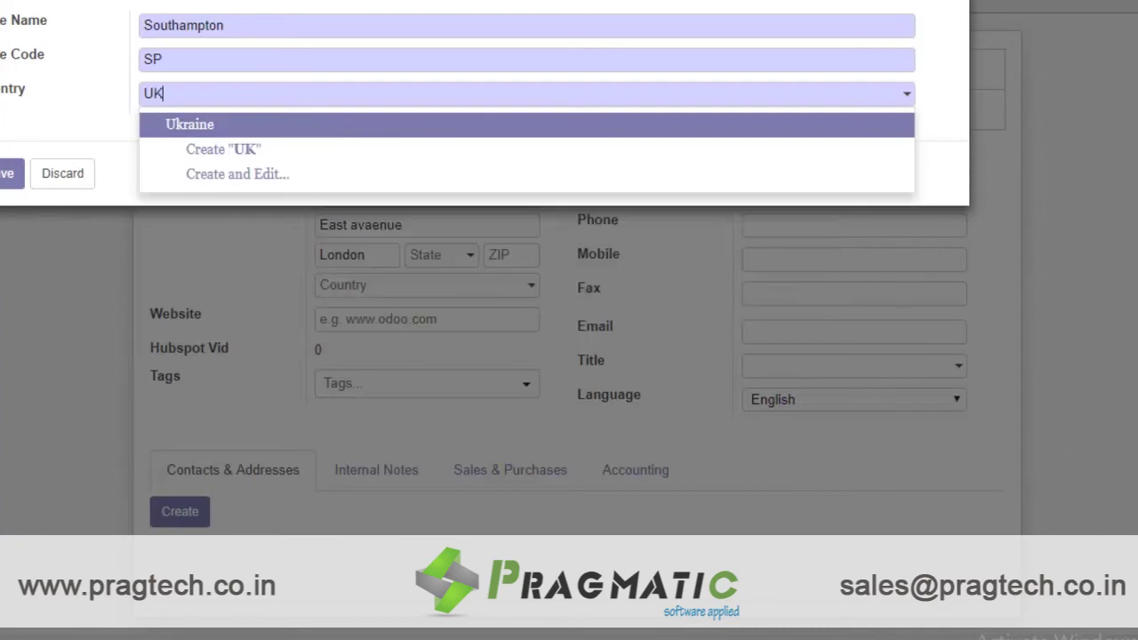
key(BackSpace)
text(nited)
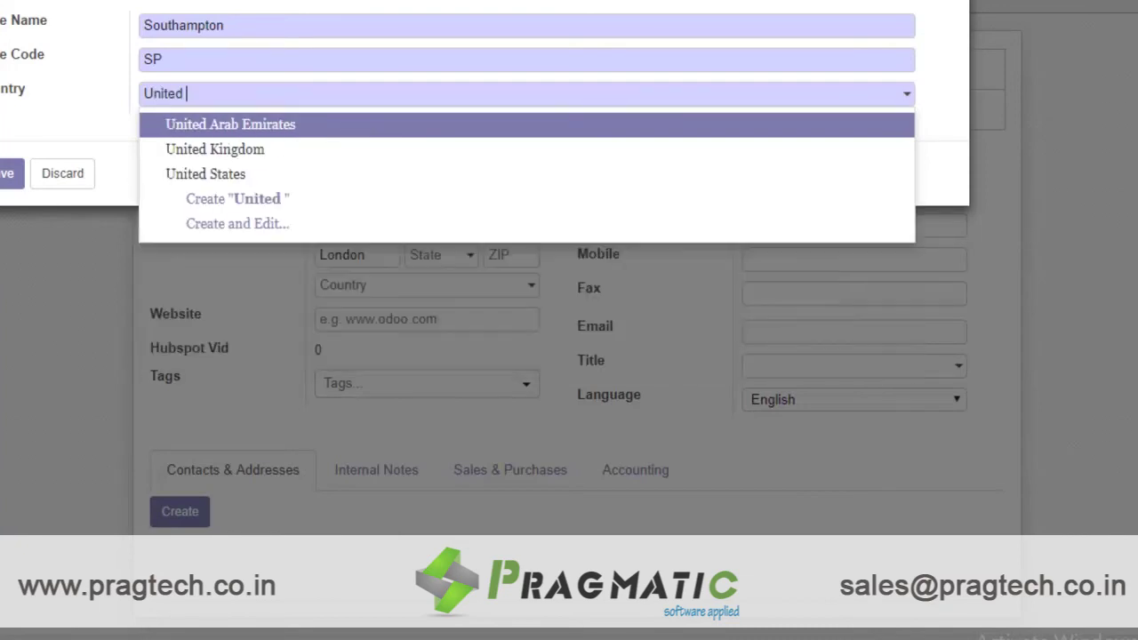
key(Down)
key(Return)
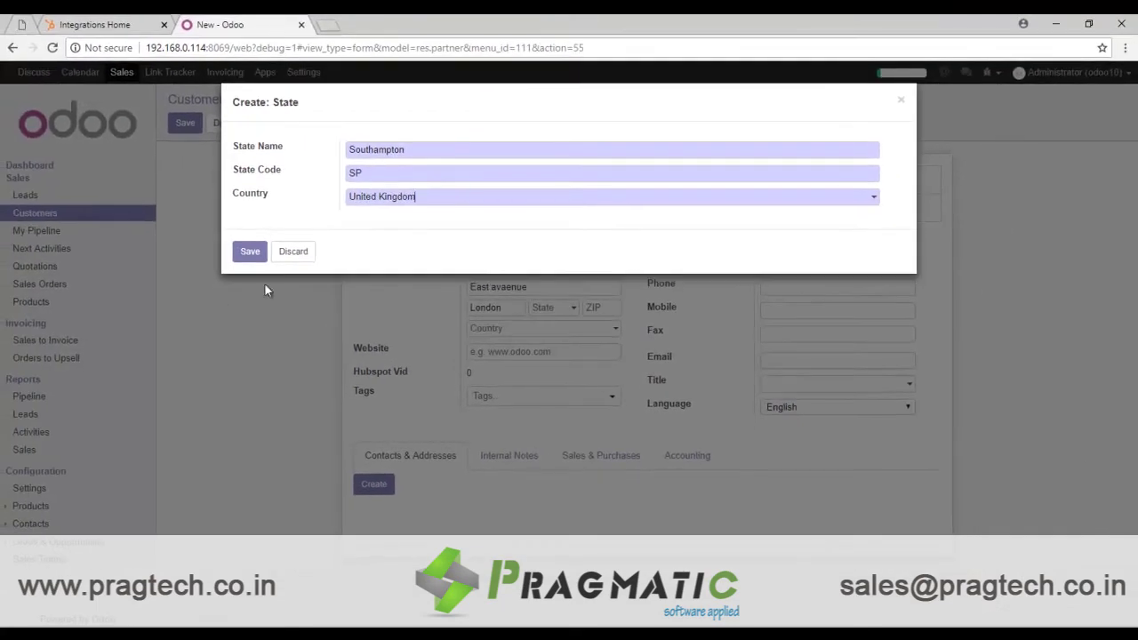
click(251, 252)
Step: Save the new individual customer record
click(497, 351)
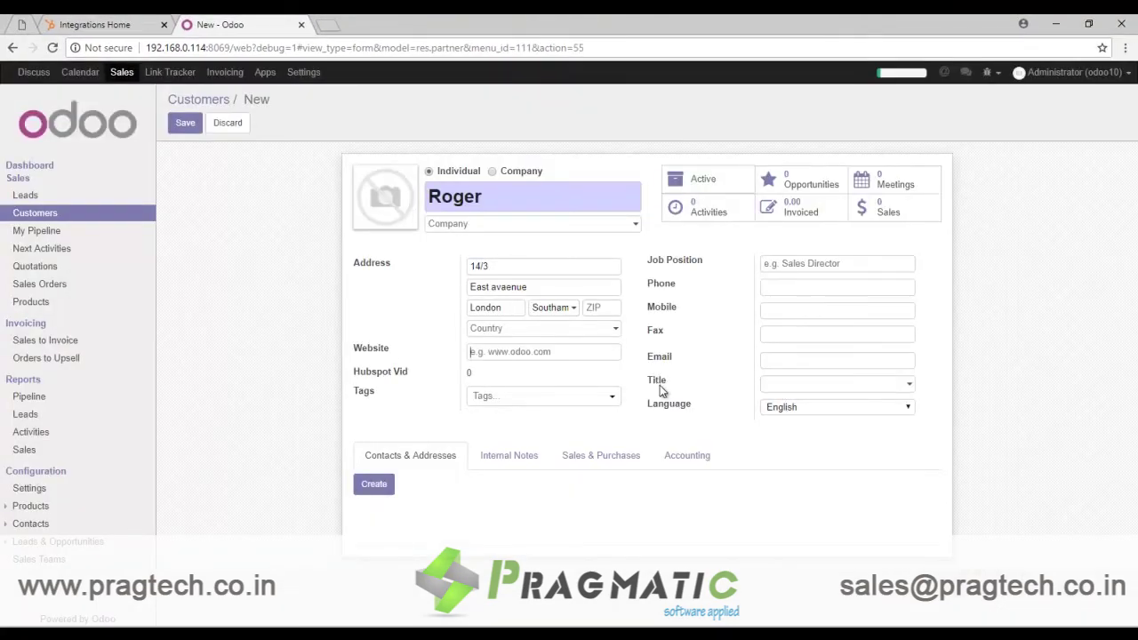
mouse_move(660, 391)
click(189, 125)
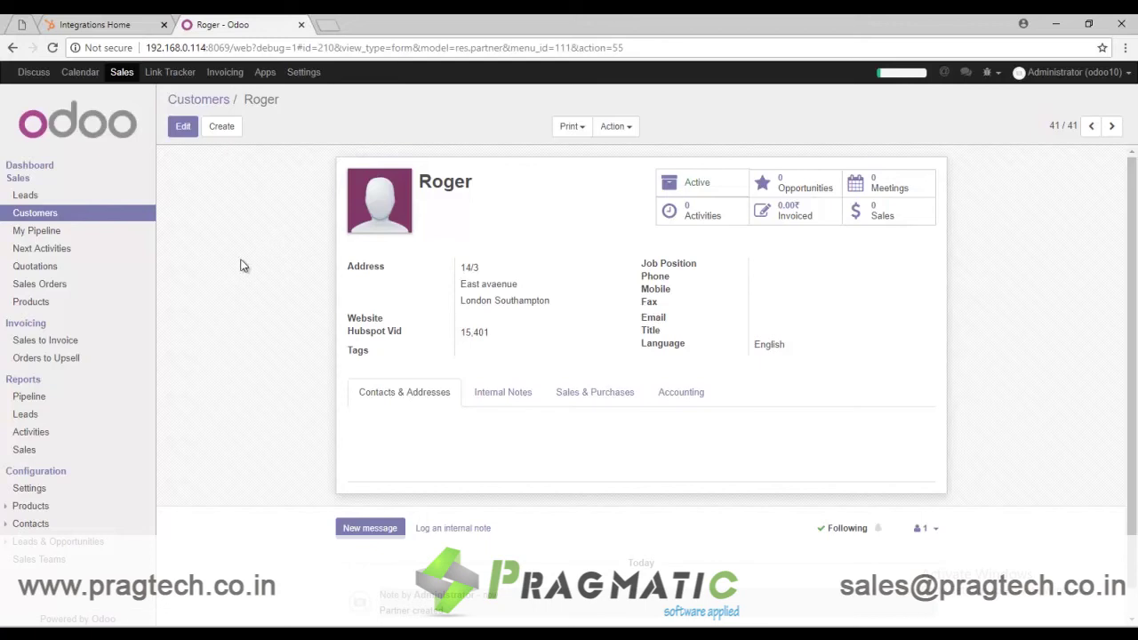
Step: Edit the customer, entering job position Director plus phone and mobile numbers
click(182, 126)
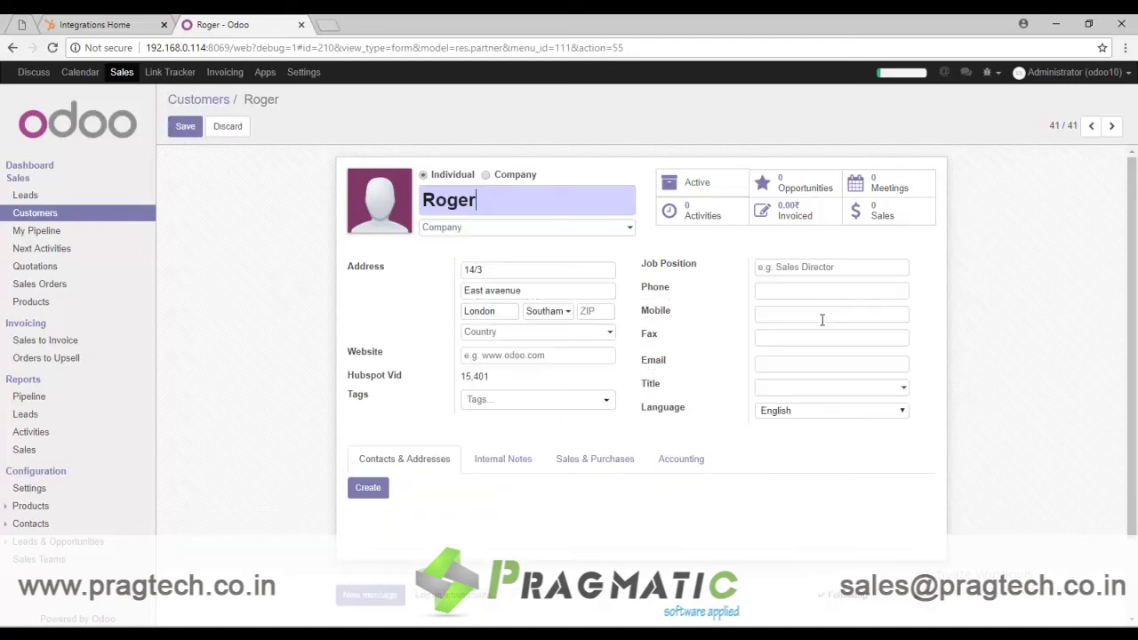
click(818, 266)
text(Director)
key(Tab)
key(Tab)
text(65798456)
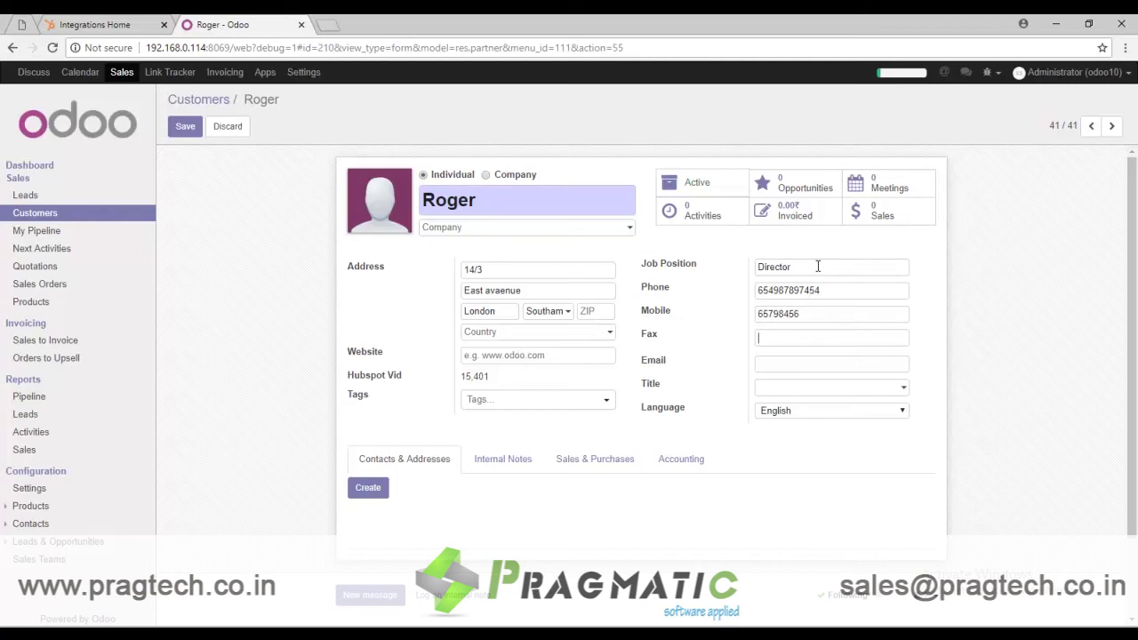
text(test.com)
Step: Correct the fax value, enter the customer's e-mail, and set the title to Mister
key(Home)
key(ctrl+shift+Right)
key(shift+End)
key(BackSpace)
text(56465roger@)
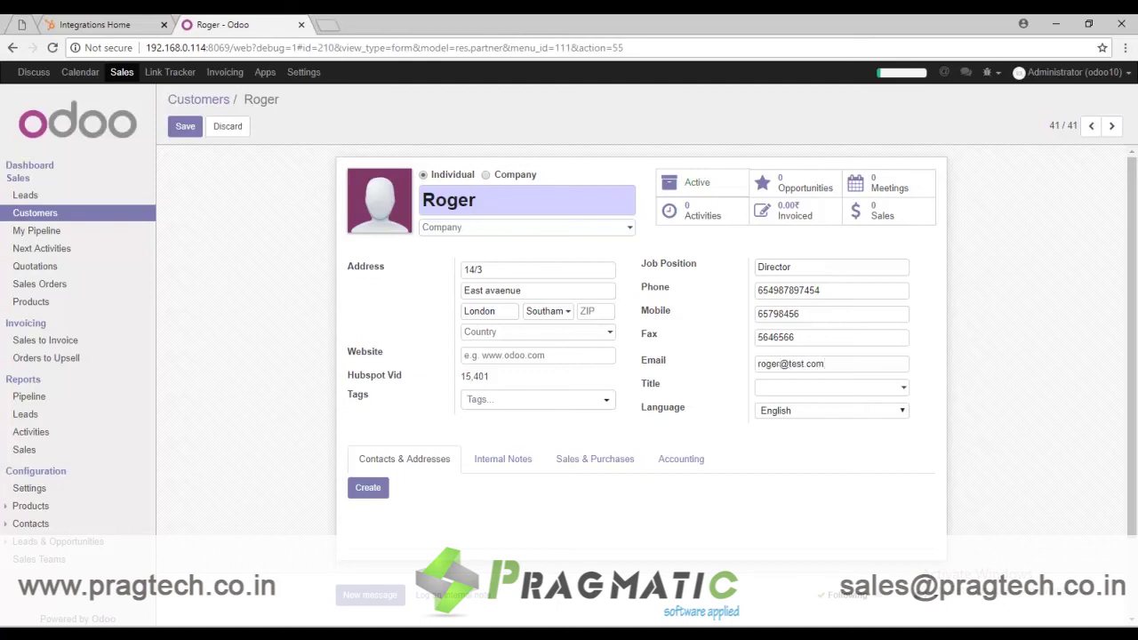
click(766, 387)
click(793, 460)
Step: Save the customer in Odoo and open HubSpot's Contacts list
click(186, 126)
click(105, 25)
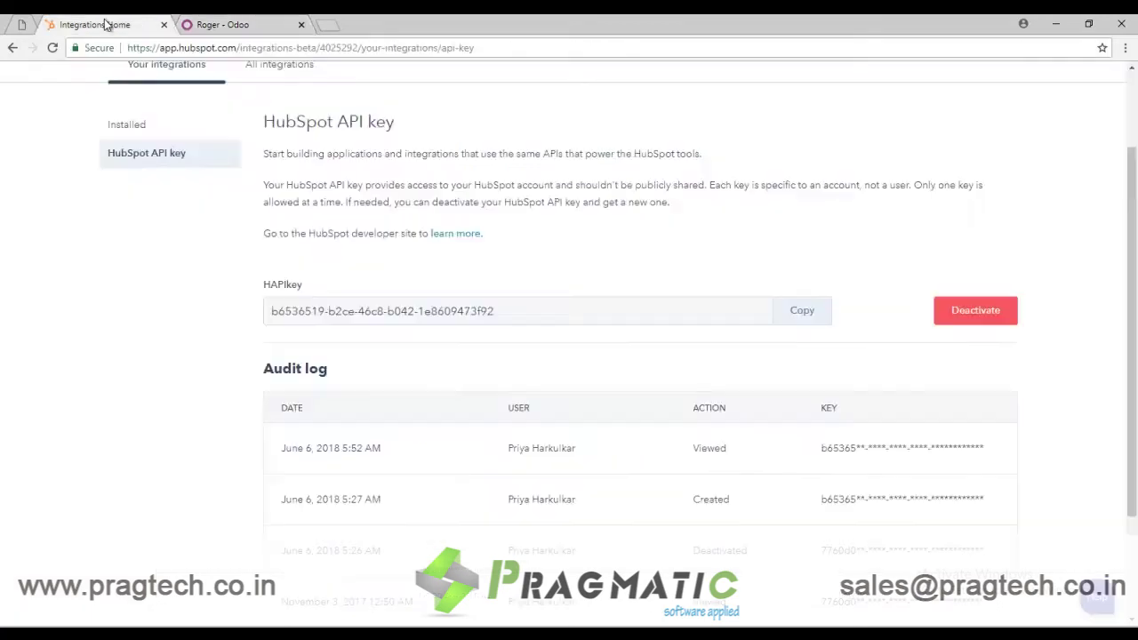
scroll(378, 289, up, 1)
scroll(378, 292, up, 1)
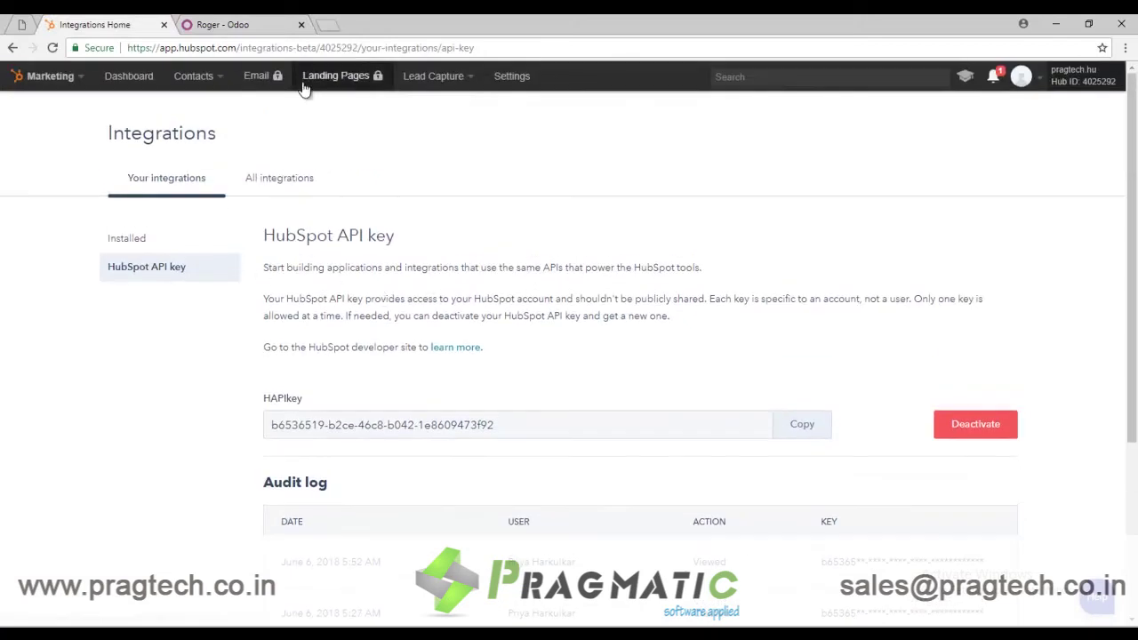
click(187, 78)
click(211, 112)
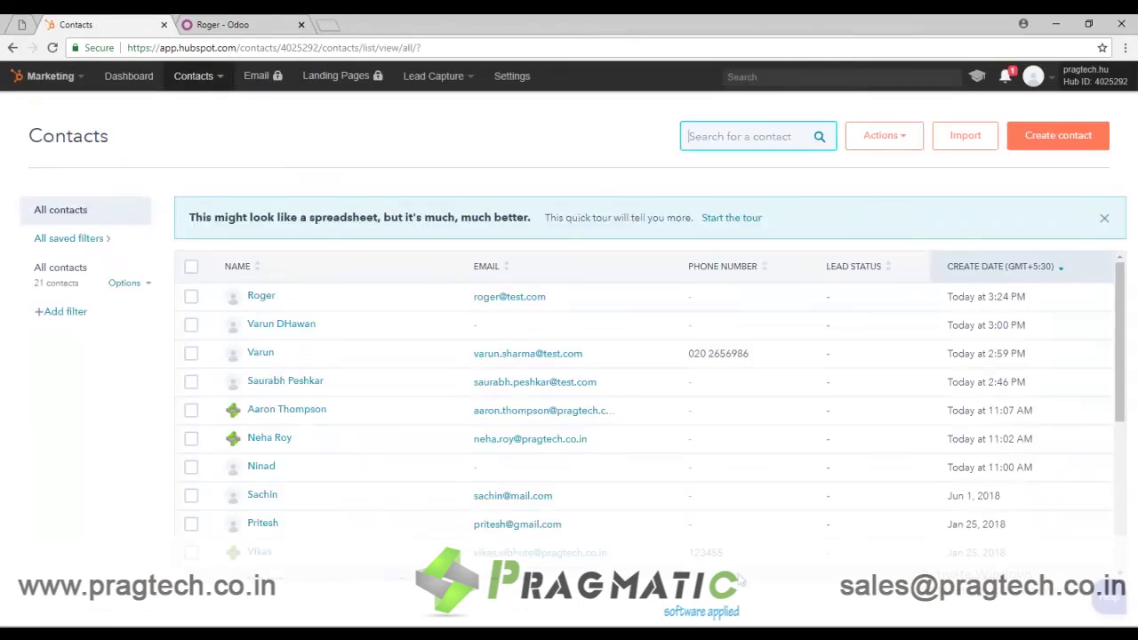
Step: Open the newest contact and review its Director job title and Subscriber lifecycle stage
click(293, 302)
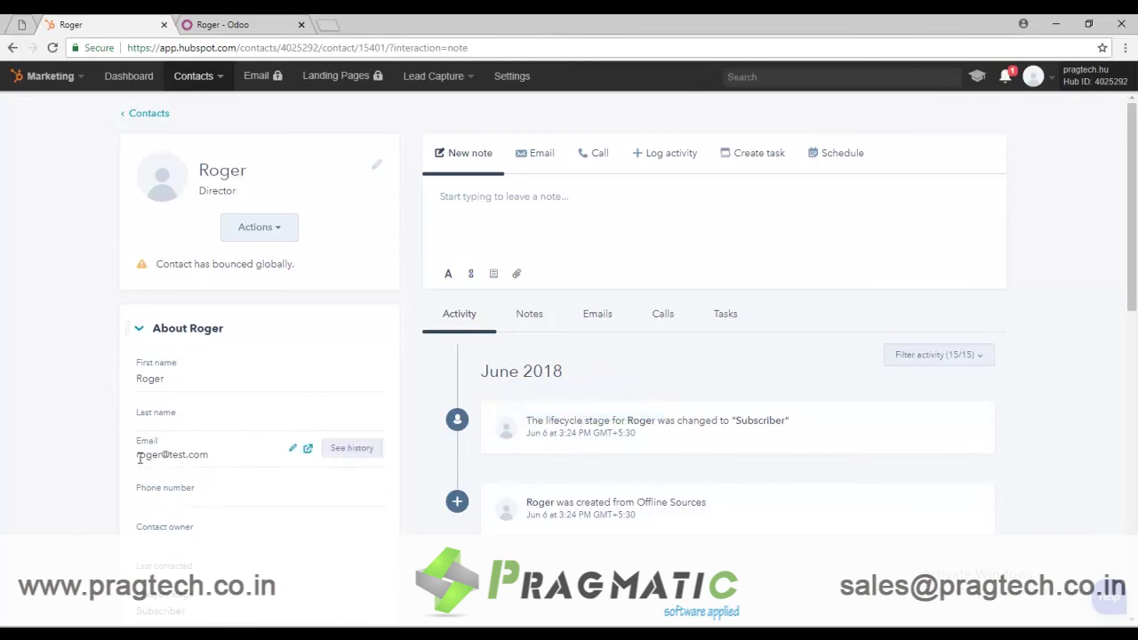
scroll(140, 460, down, 4)
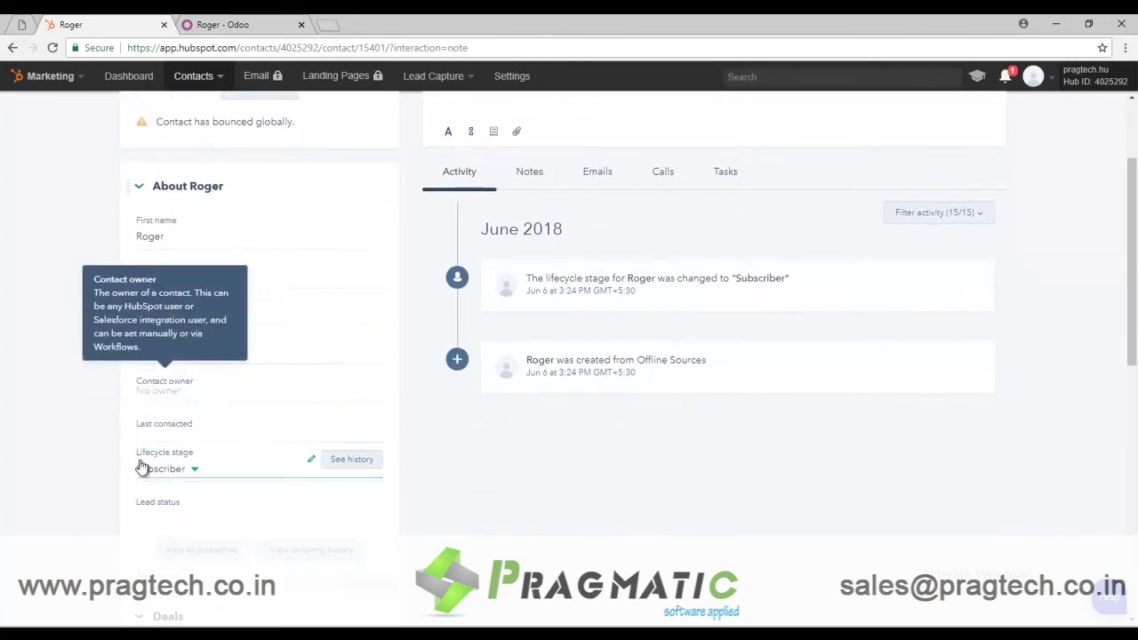
scroll(771, 427, down, 5)
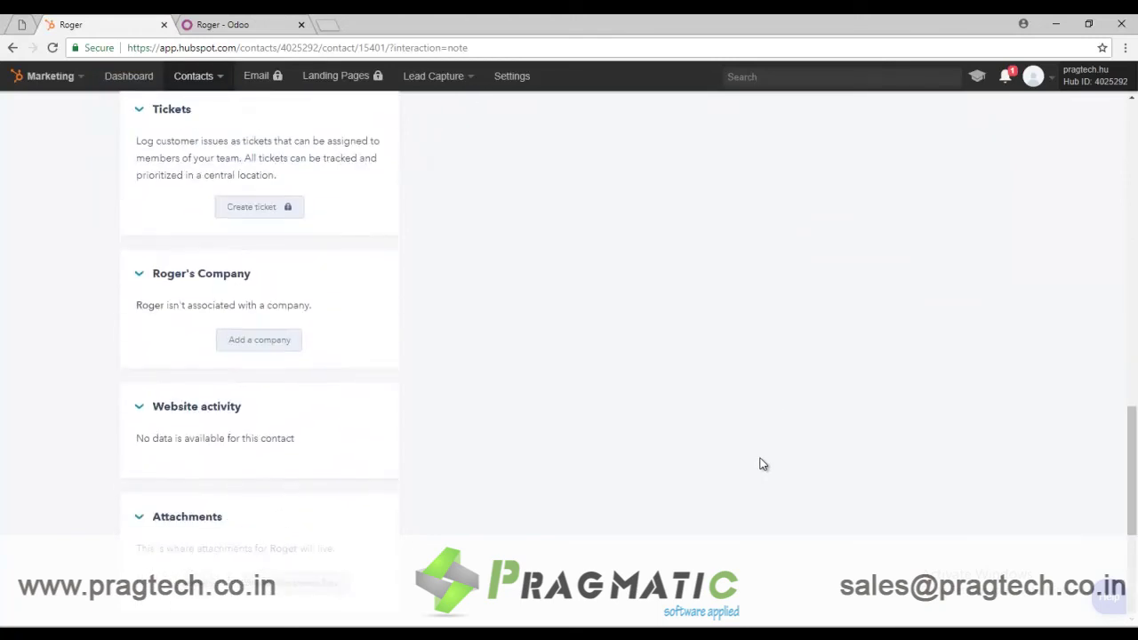
scroll(759, 462, up, 9)
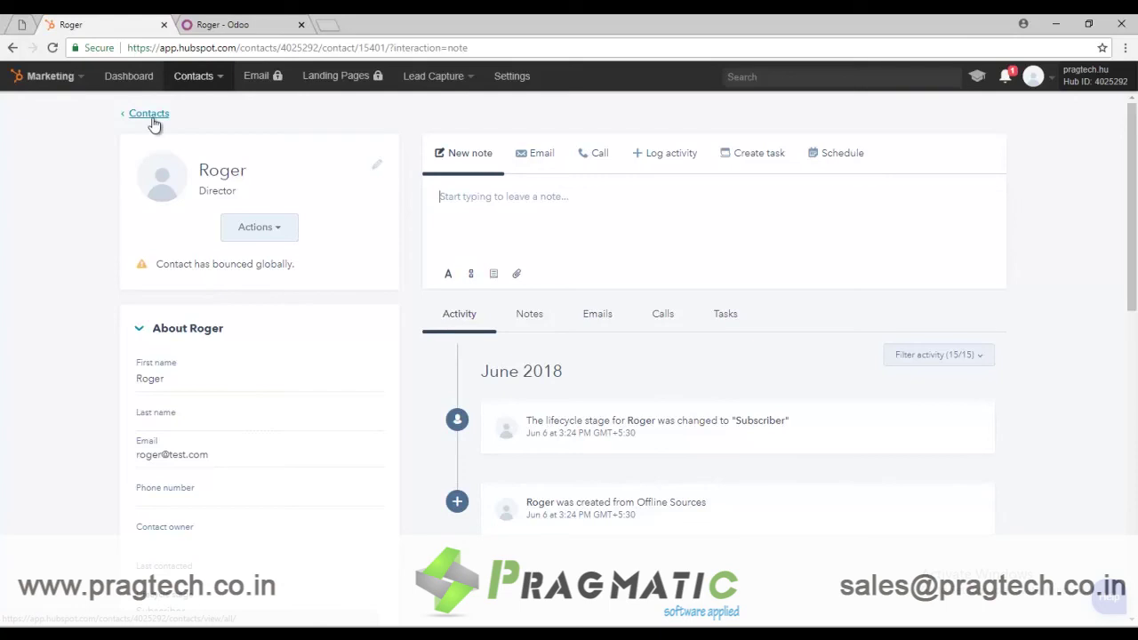
key(ctrl+Tab)
click(222, 127)
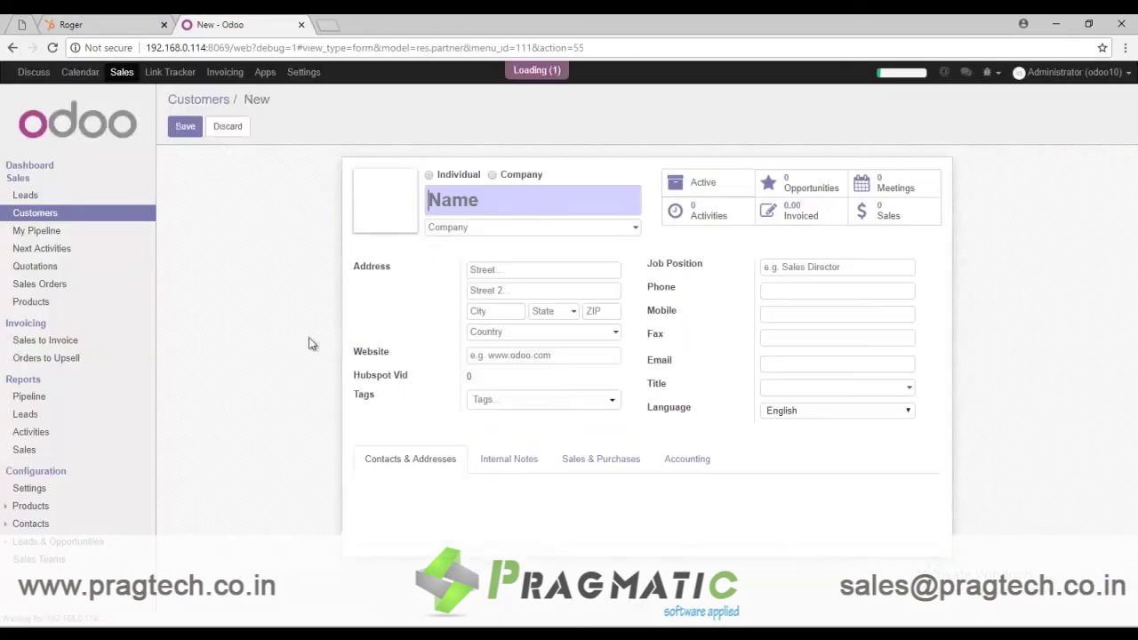
click(494, 177)
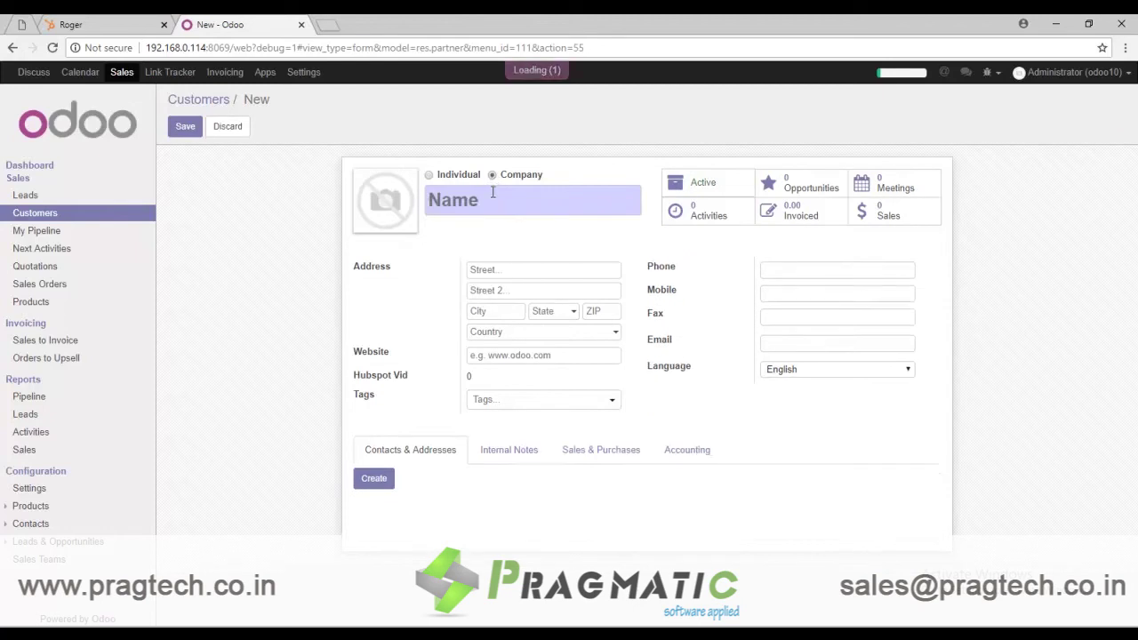
text(Pragma)
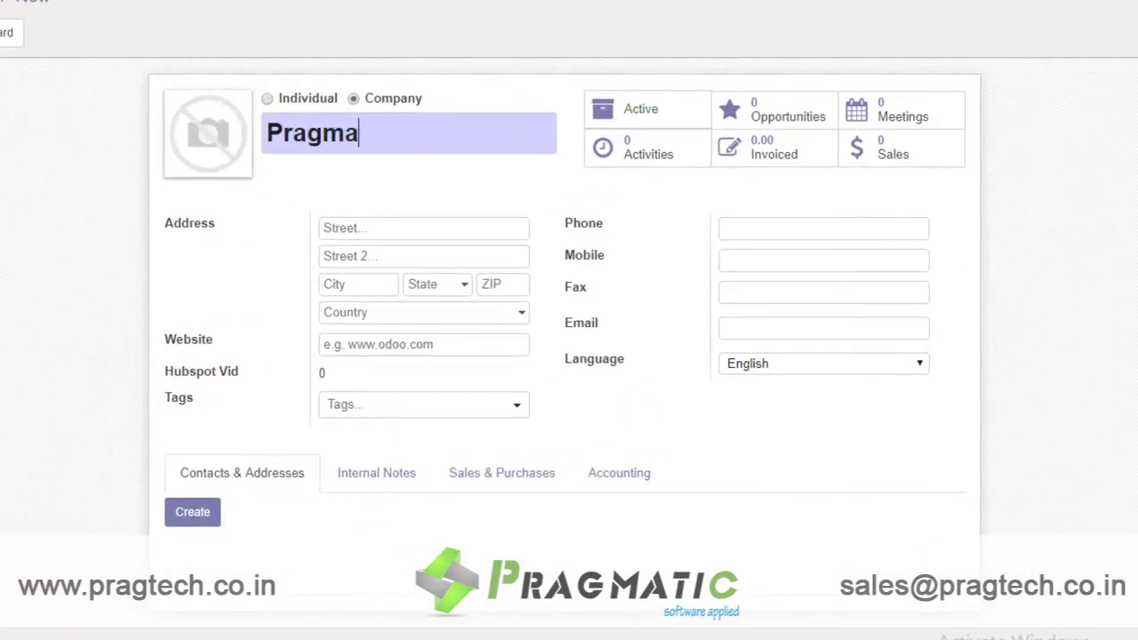
text(tic Tec)
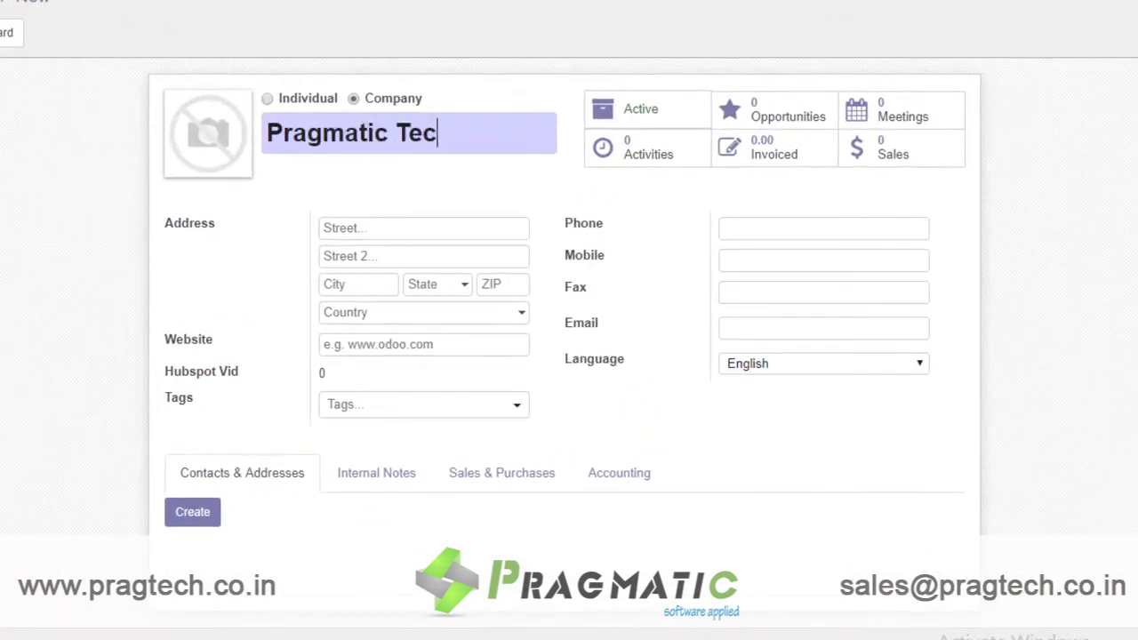
text(hssoft Pvt Ltd.)
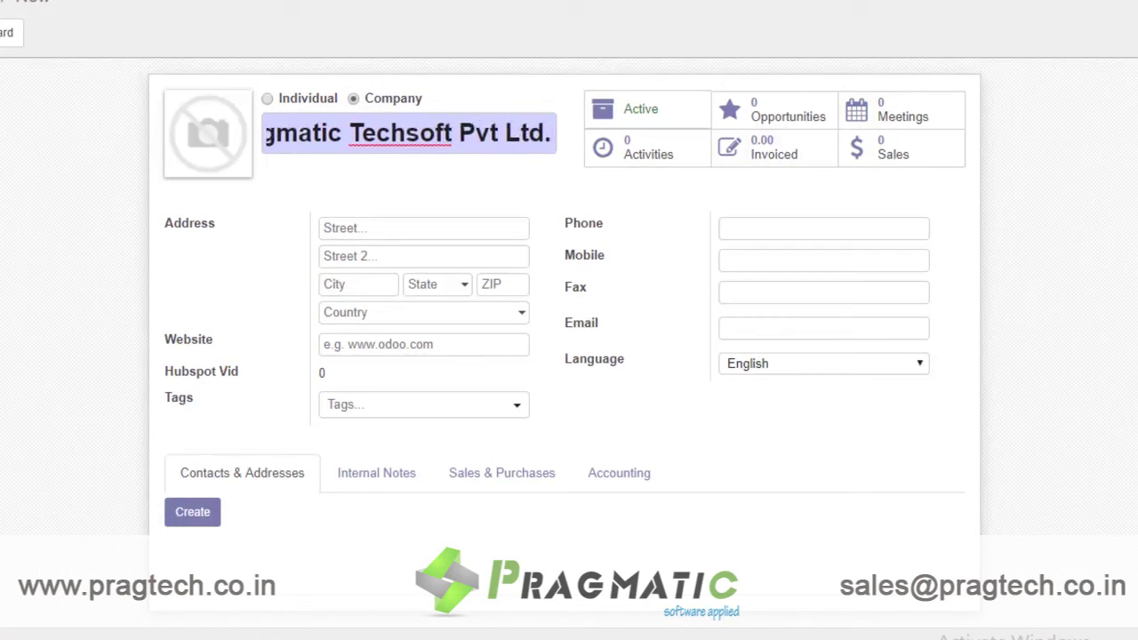
key(BackSpace)
key(BackSpace)
key(BackSpace)
key(BackSpace)
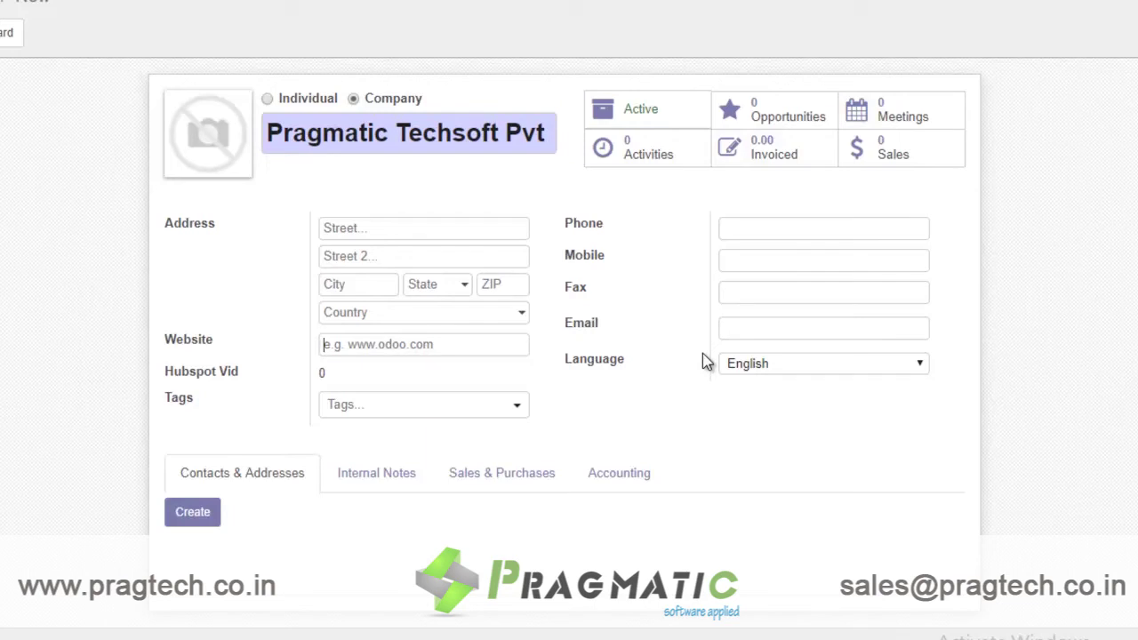
text(www.pragtech.co.in)
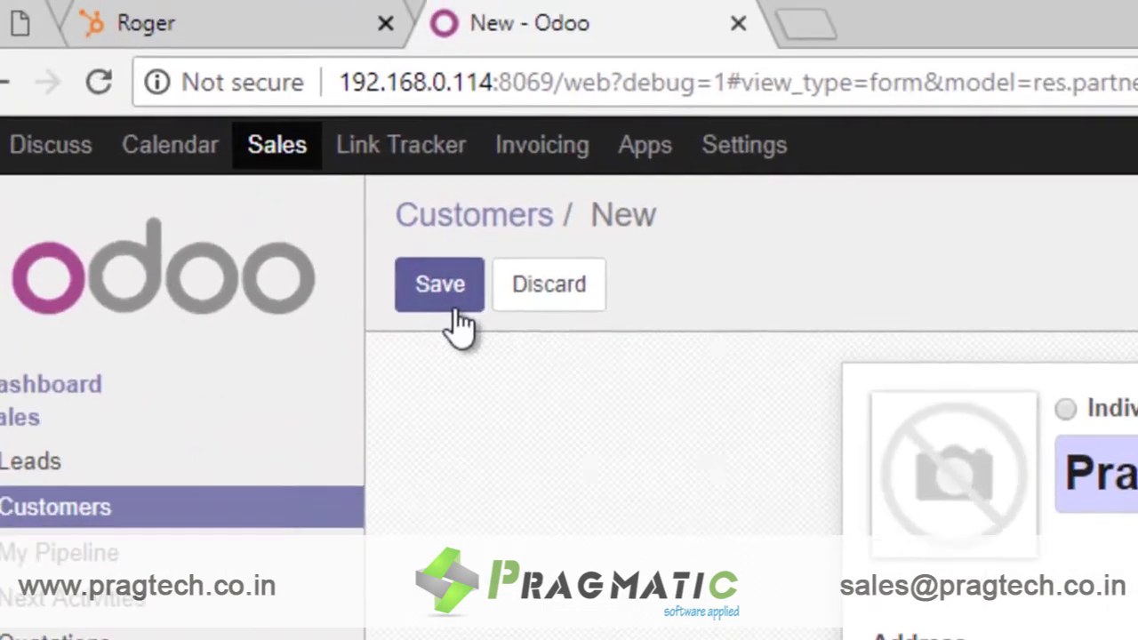
Step: Save the company in Odoo and open HubSpot's Companies list
click(48, 91)
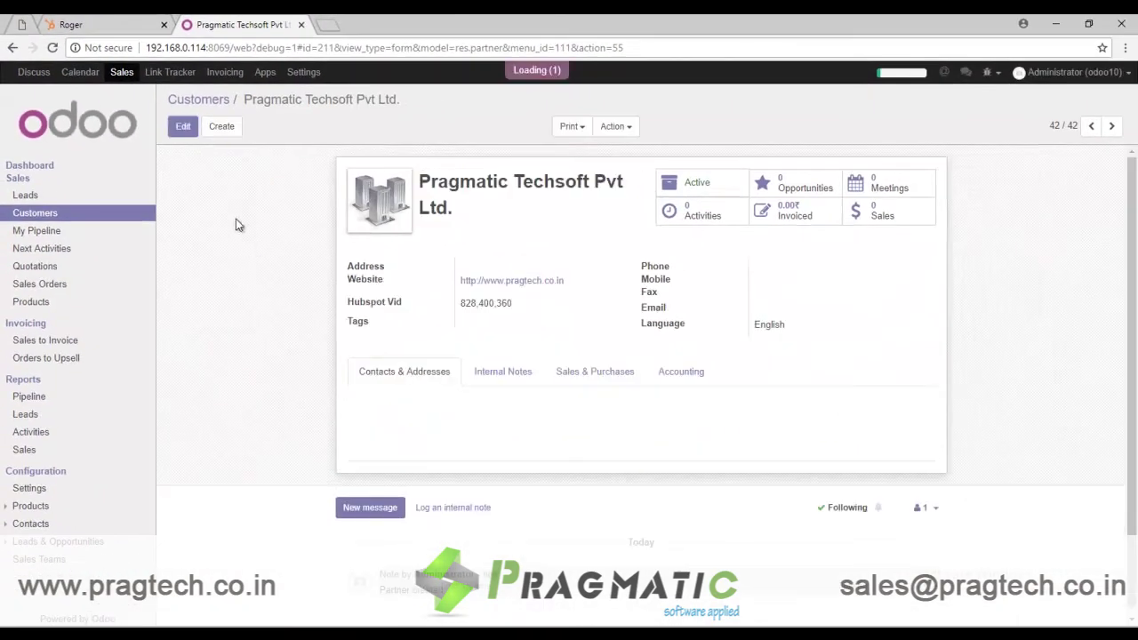
click(109, 24)
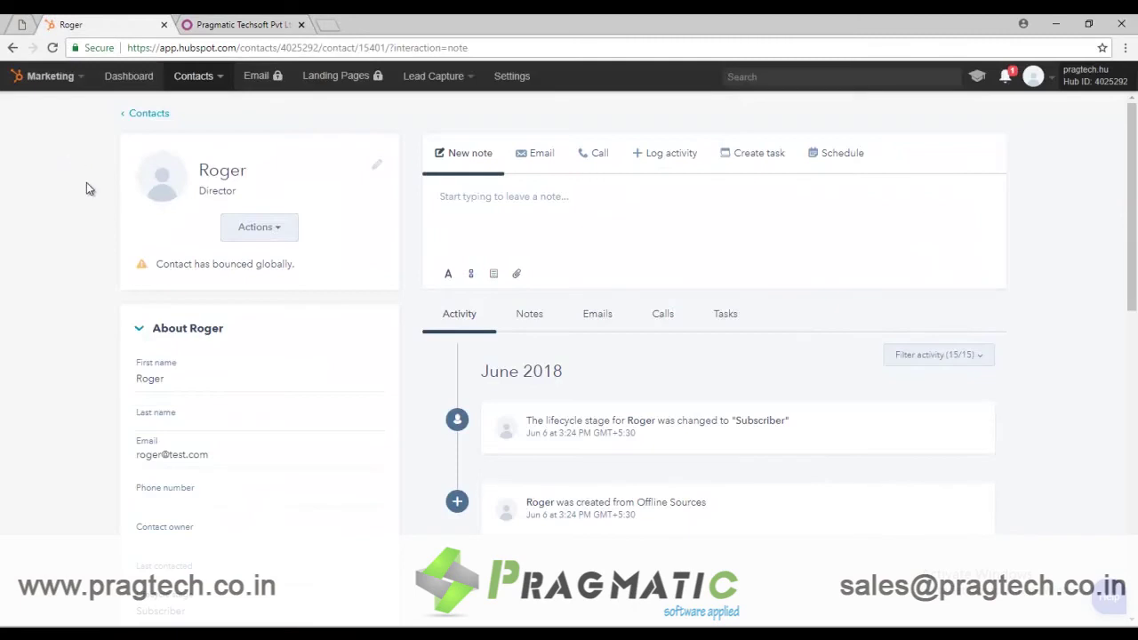
click(185, 89)
click(193, 130)
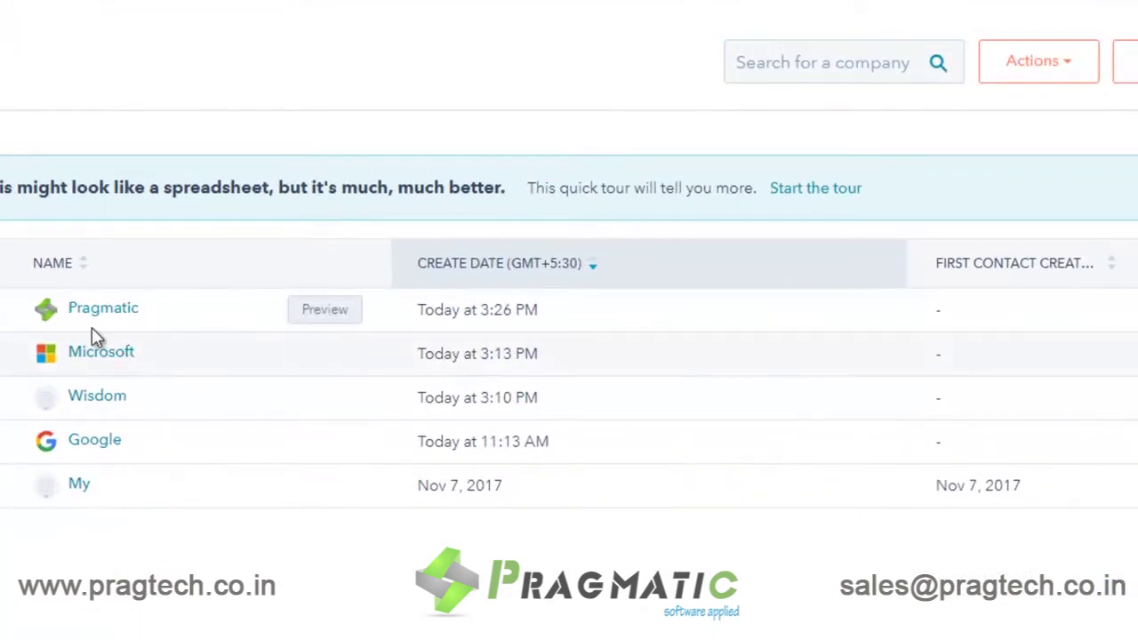
Step: Open the Pragmatic company and review its domain pragtech.co.in, industry, phone and Pune address
click(92, 313)
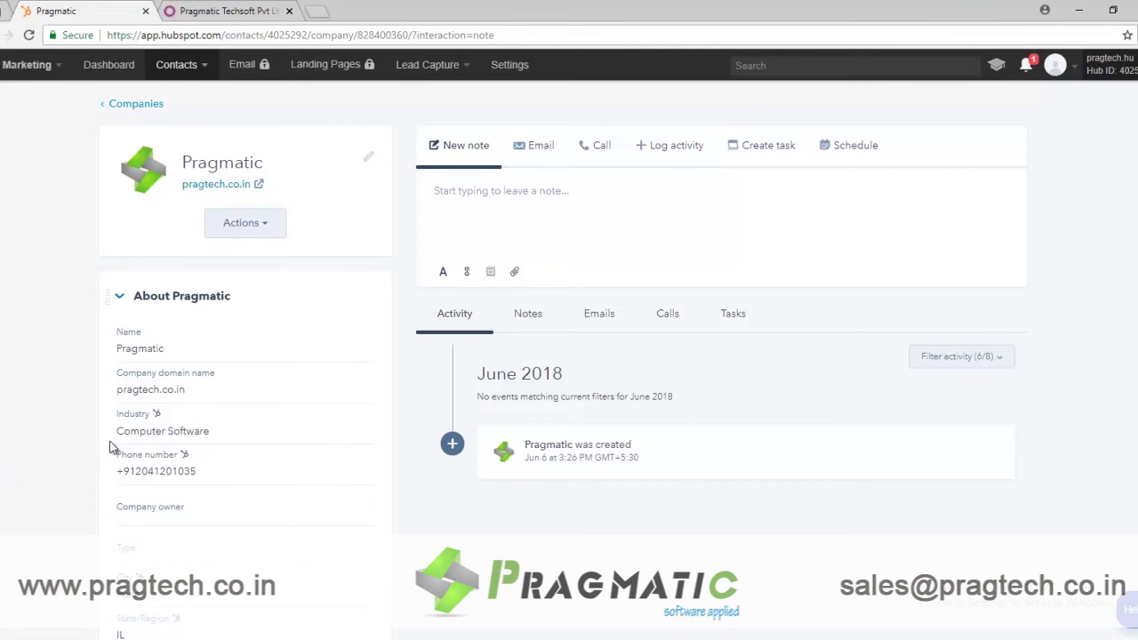
scroll(67, 530, down, 3)
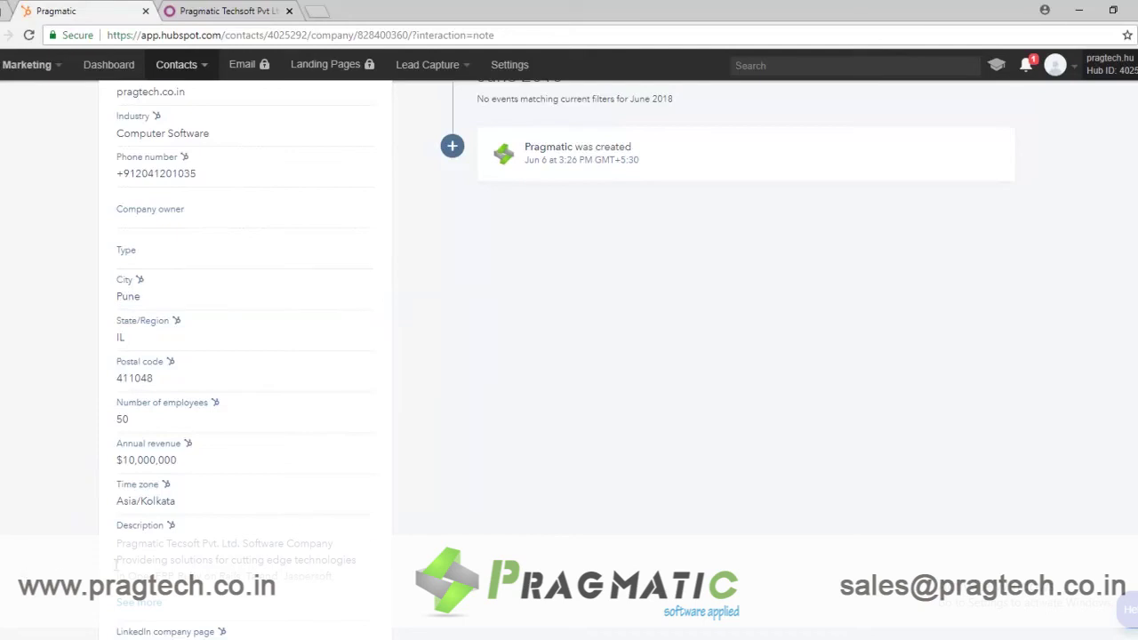
scroll(599, 489, up, 2)
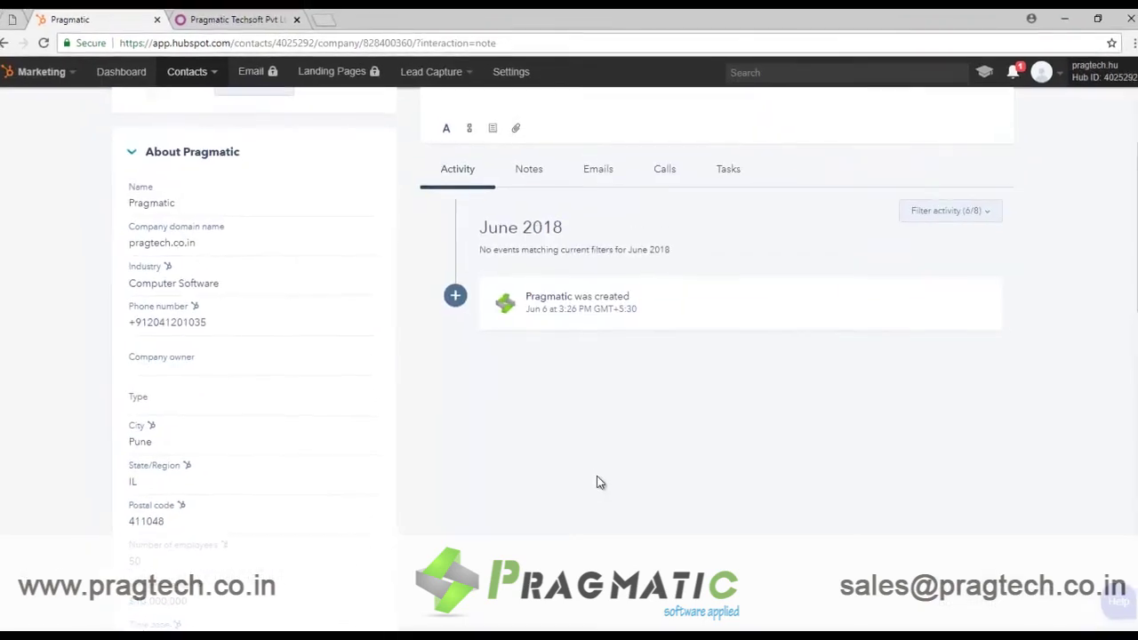
scroll(599, 480, up, 2)
Step: Search all Odoo contacts for 'pragmatic' and open the Pragmatic record
click(209, 18)
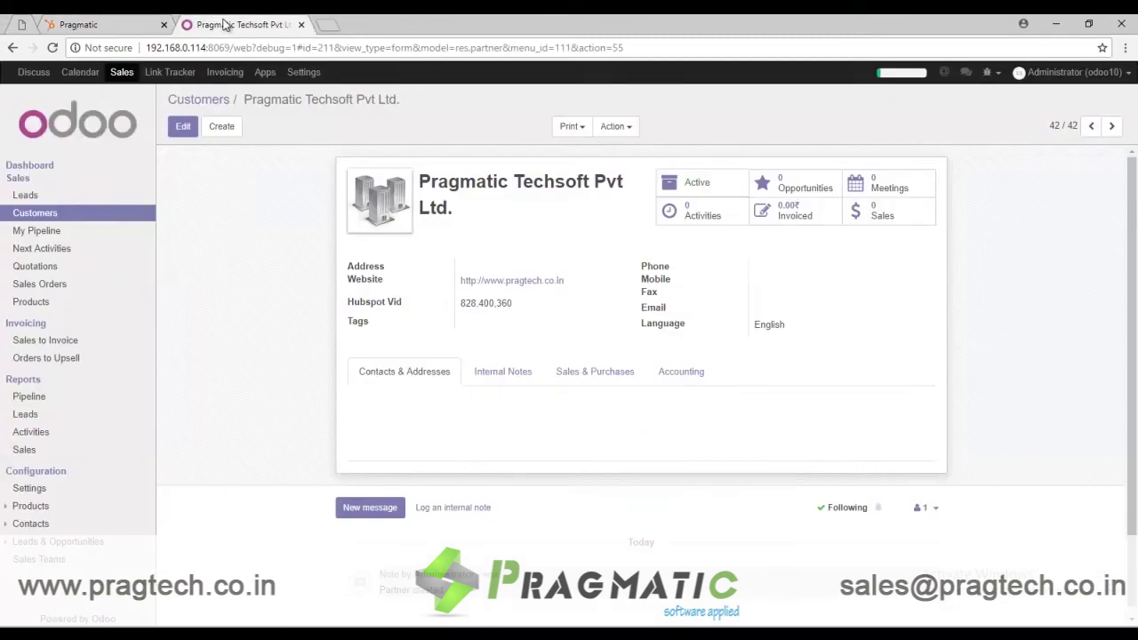
click(187, 100)
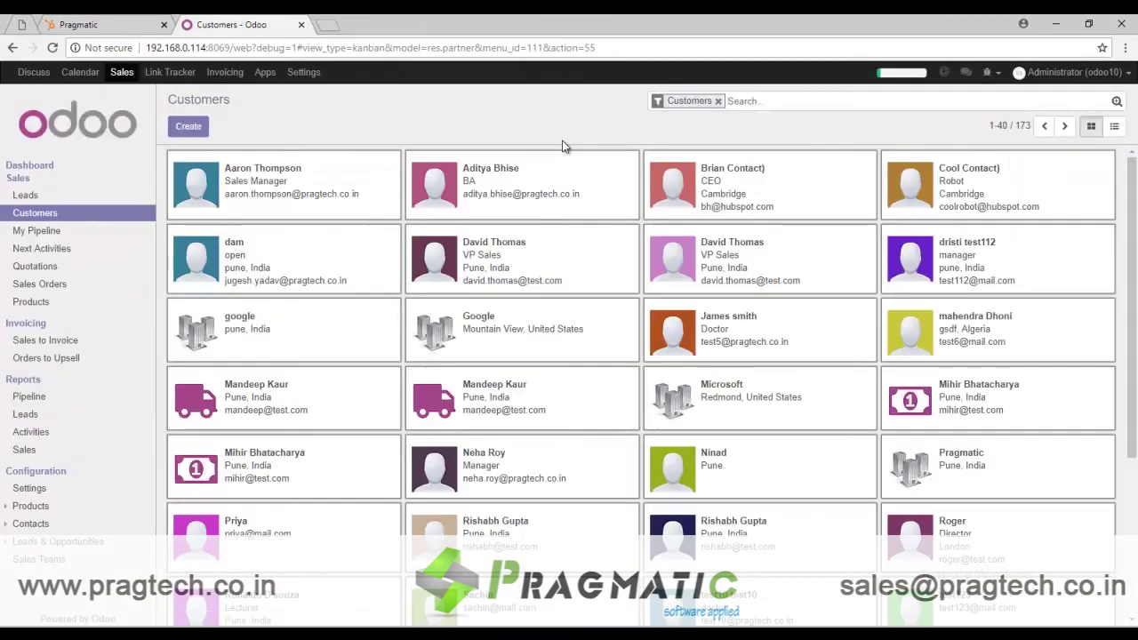
click(718, 100)
text(pragmat)
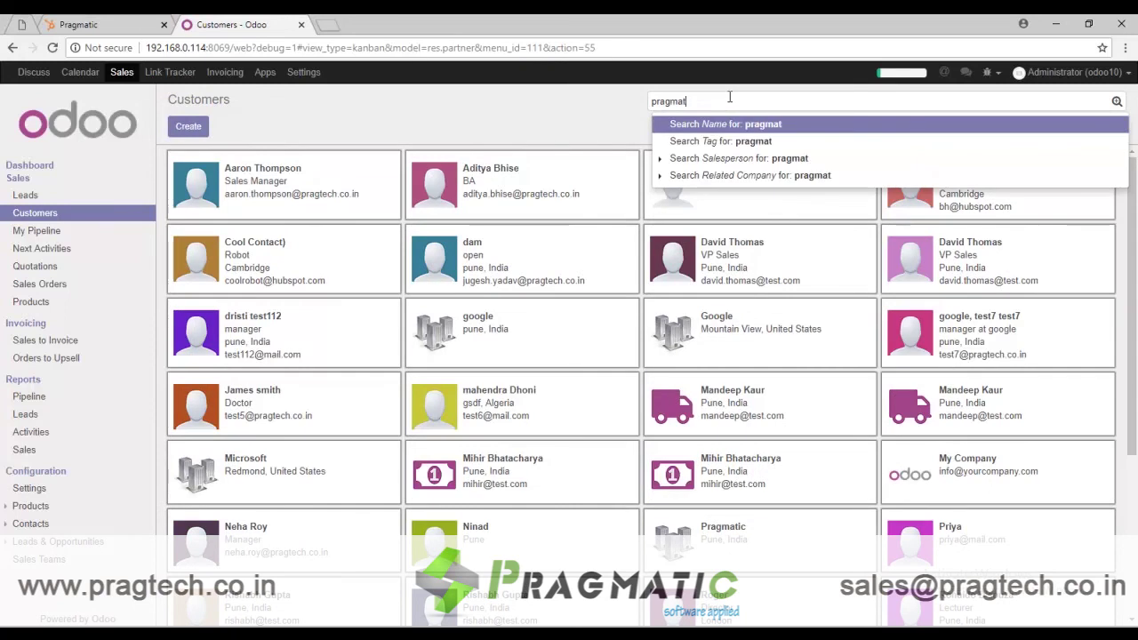
text(ic)
key(Return)
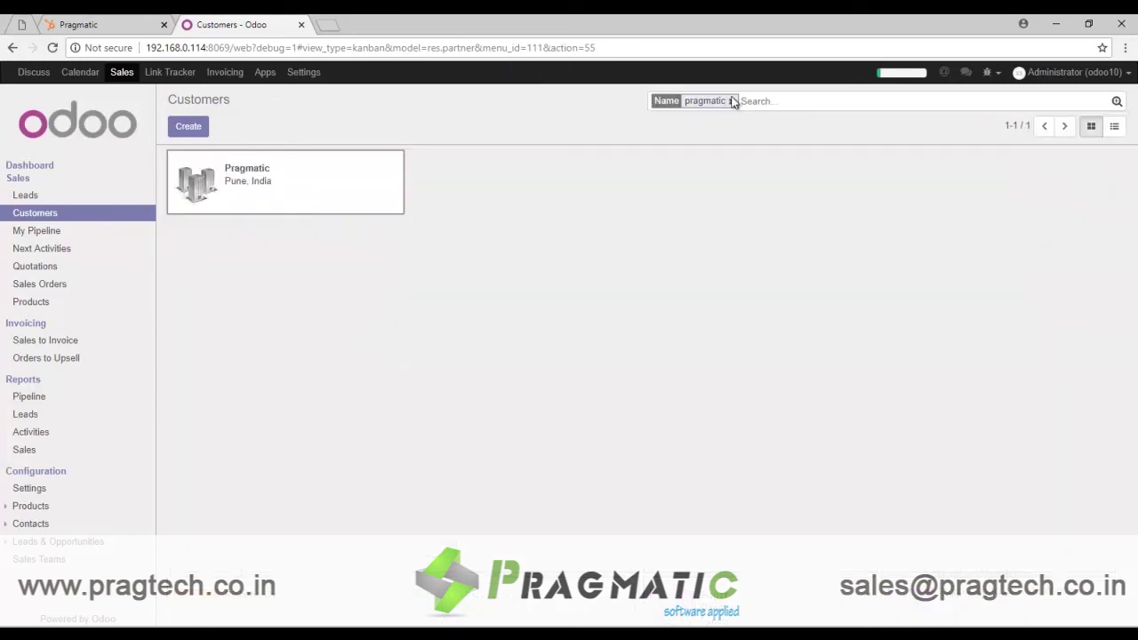
click(318, 191)
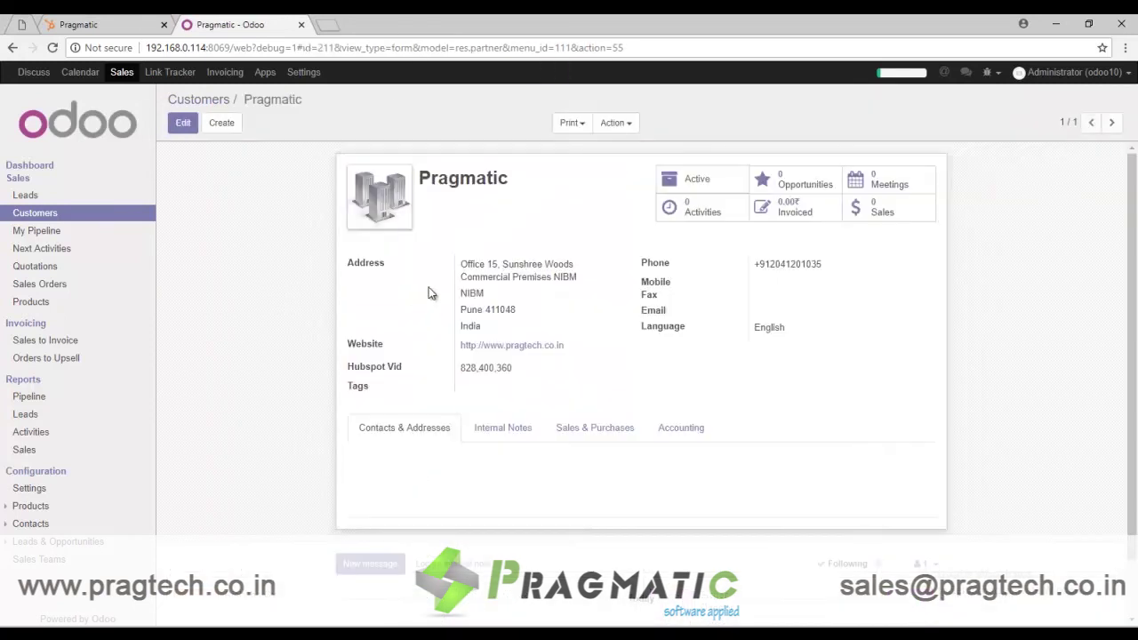
Step: Highlight the Pragmatic address block synced from HubSpot, showing Pune, India
drag(493, 329, 460, 266)
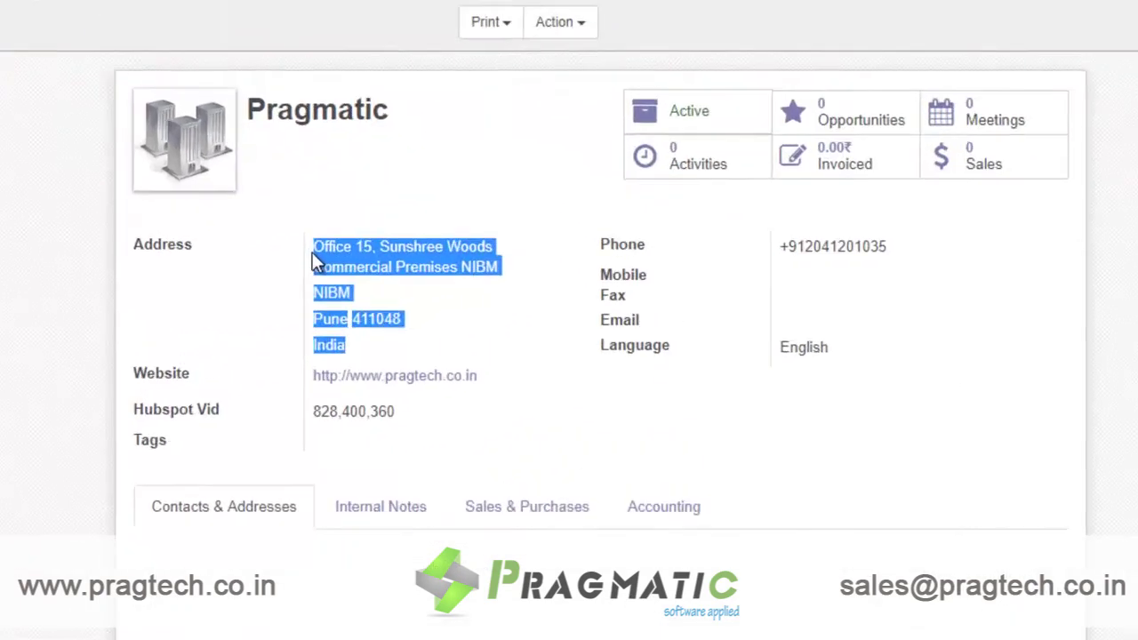
click(429, 433)
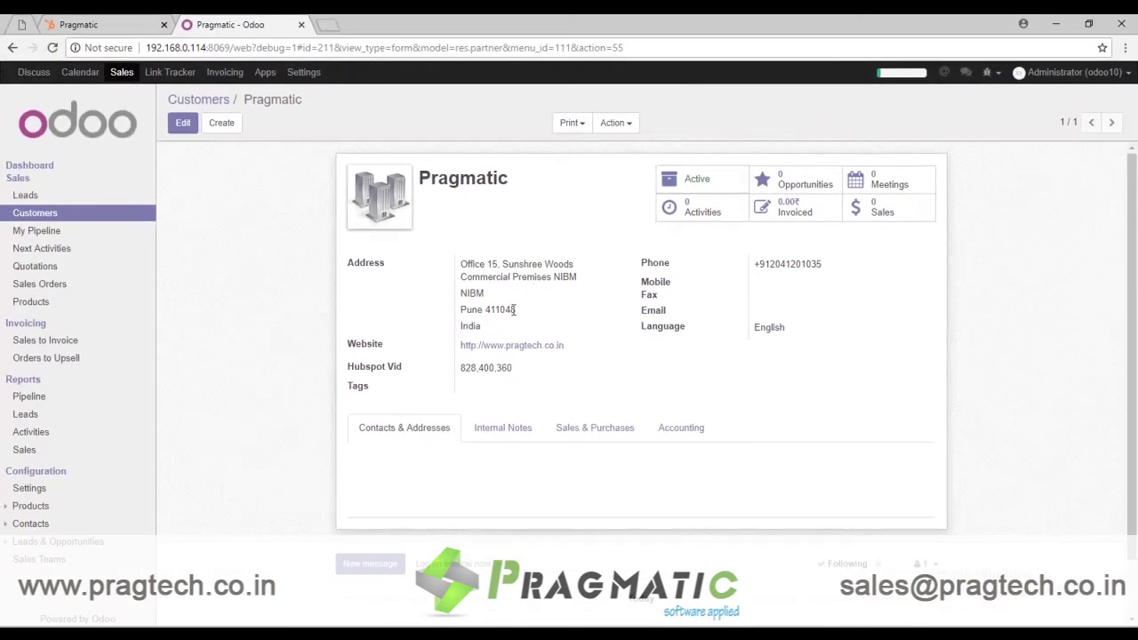
drag(498, 328, 462, 261)
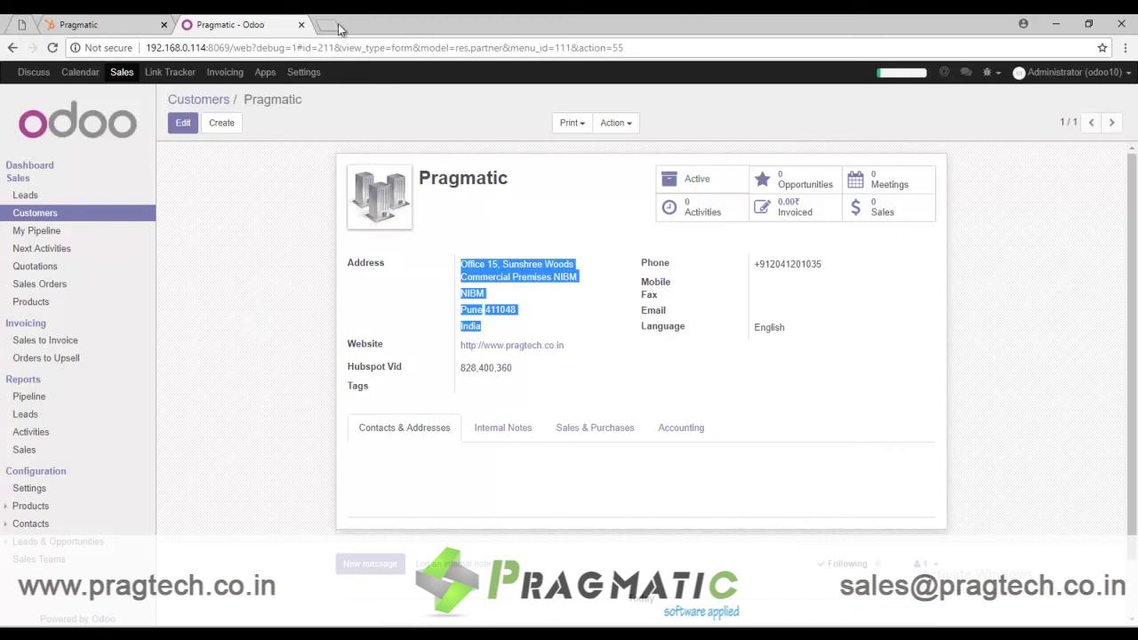
click(227, 231)
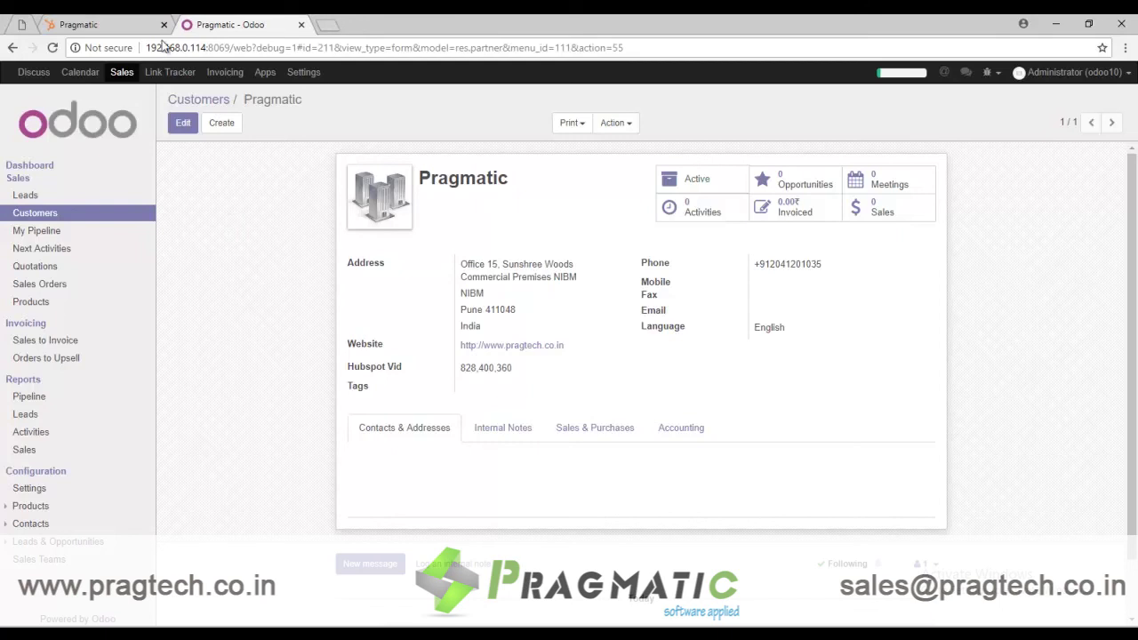
Step: In HubSpot's contacts, check the newest synced Director contact, then return to the 21-contact list
click(118, 21)
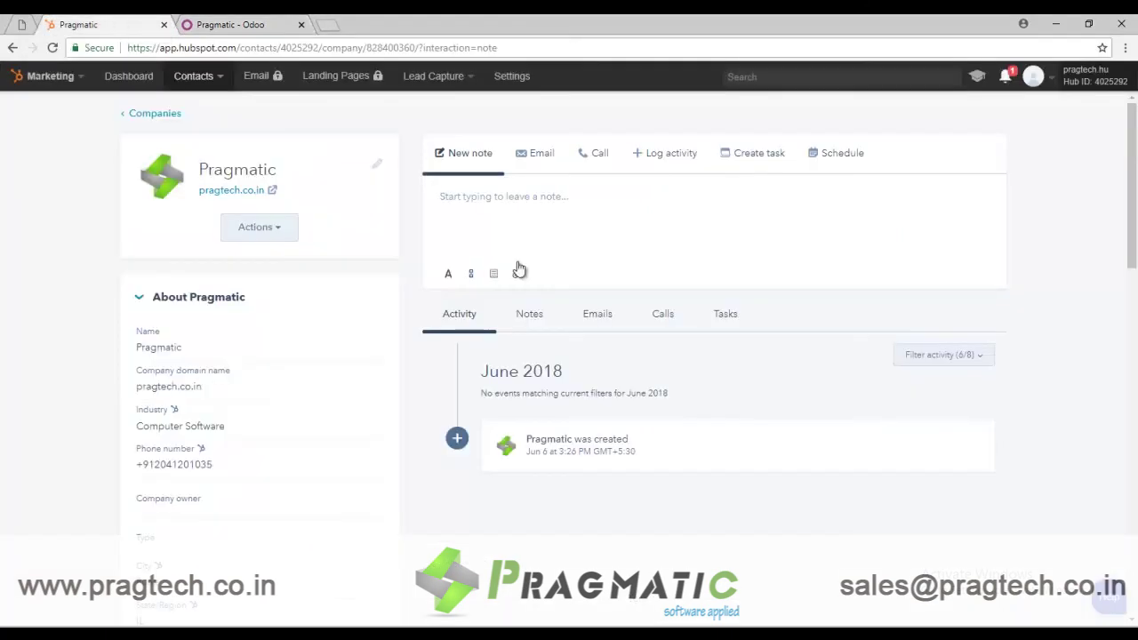
mouse_move(191, 78)
click(200, 109)
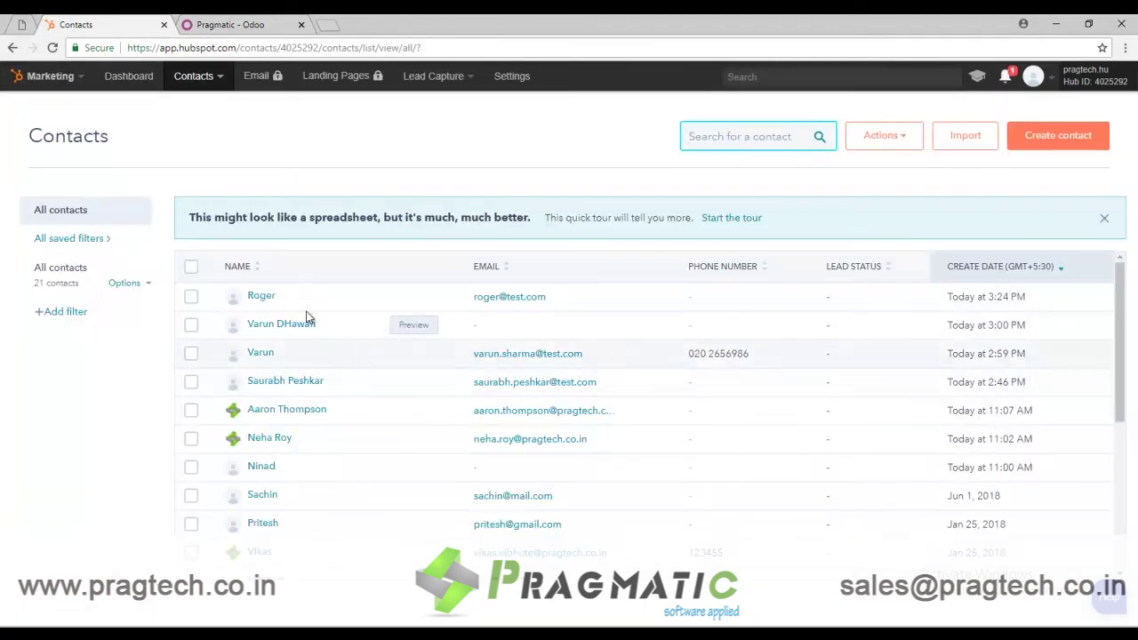
click(259, 302)
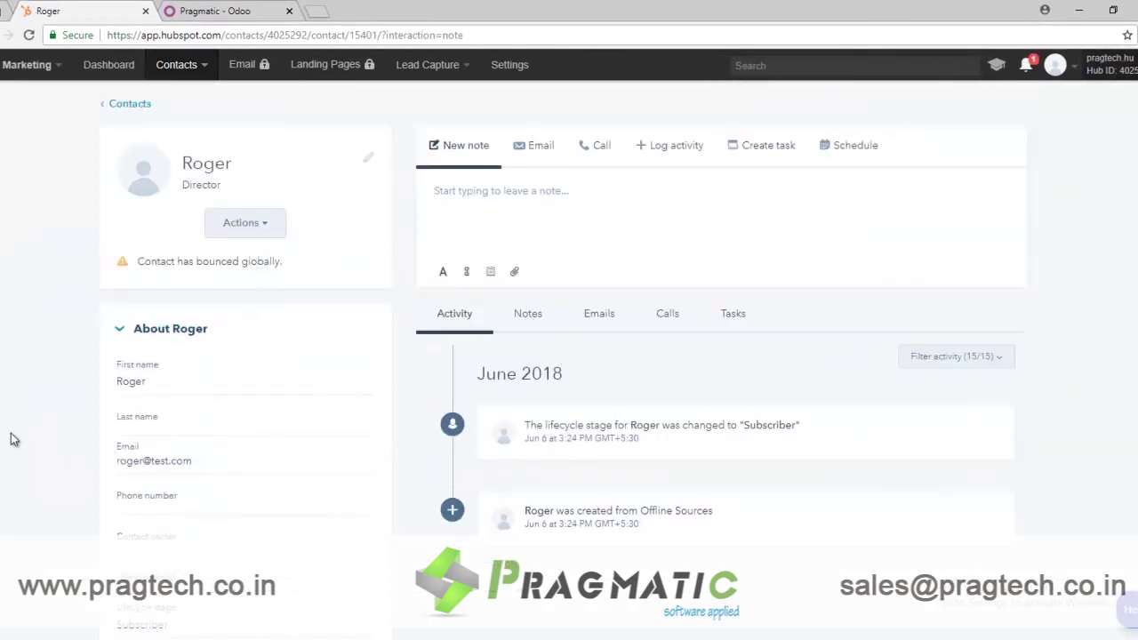
scroll(7, 448, down, 2)
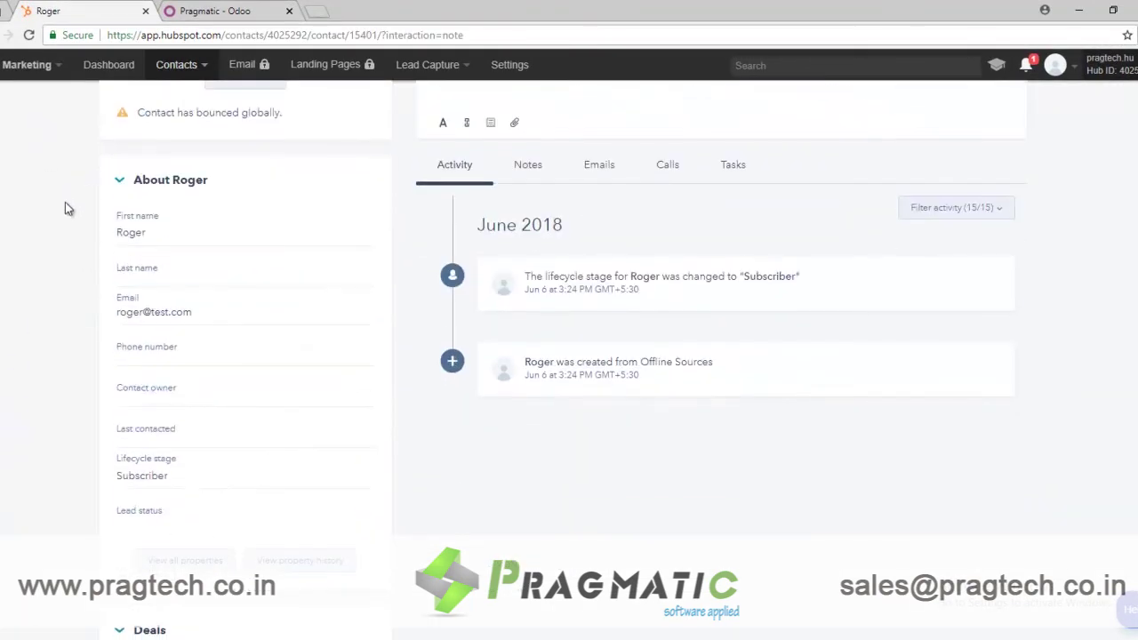
scroll(67, 205, up, 3)
click(129, 105)
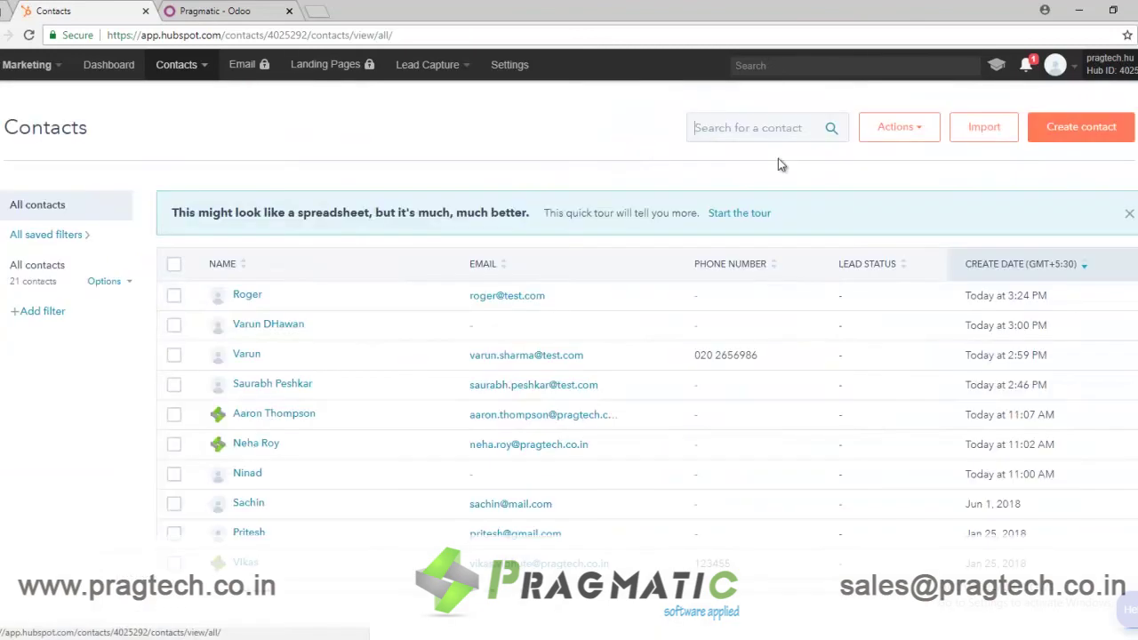
Step: Start a new HubSpot contact and fill in the contact's e-mail, first name and last name
click(1081, 126)
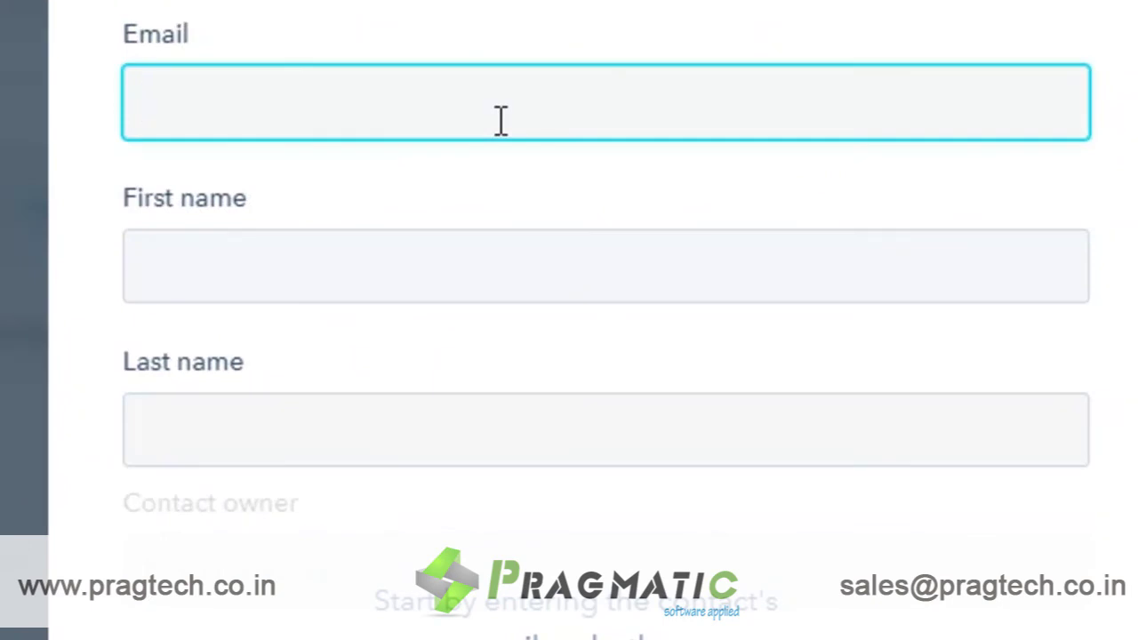
text(Varsha)
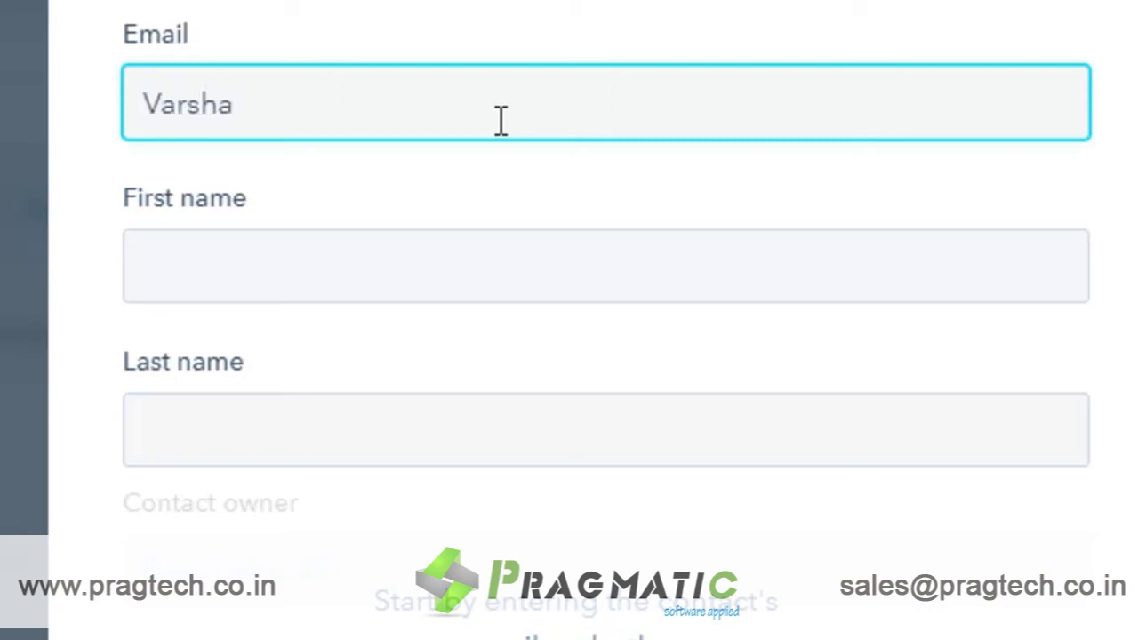
text(@test.com)
key(Tab)
key(Tab)
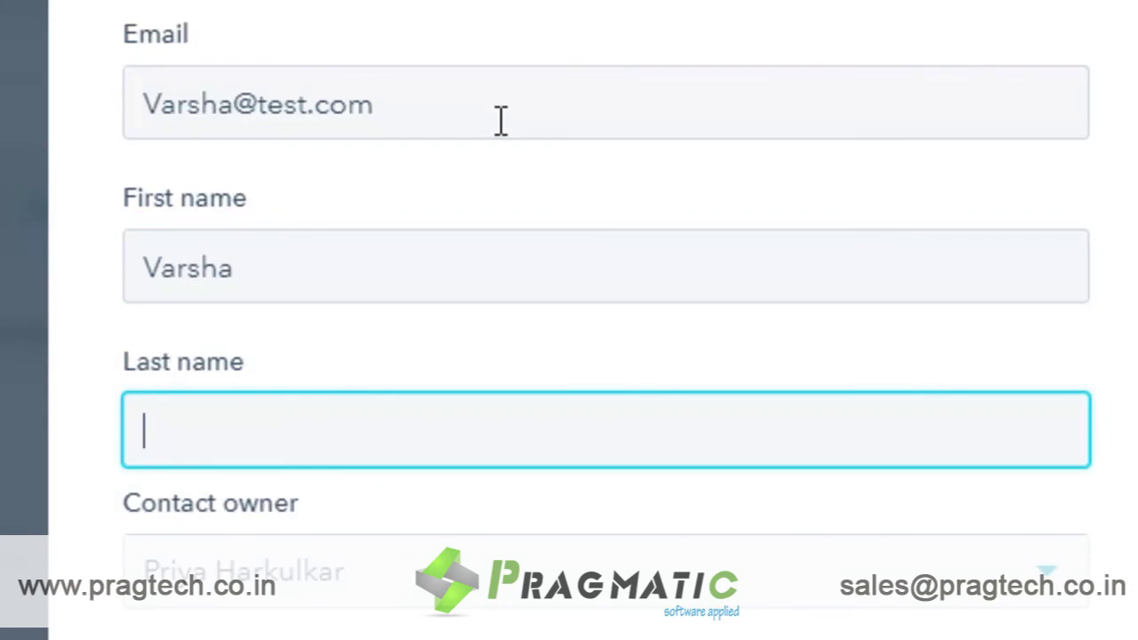
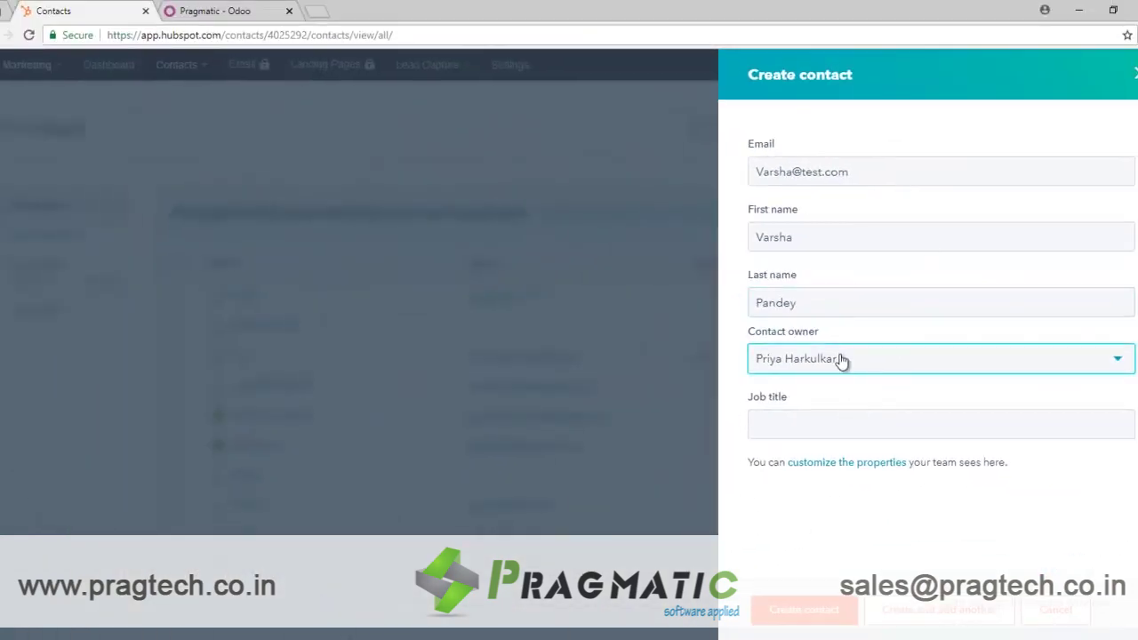
Step: Set Contact owner to No owner and job title Director, then create the contact
click(506, 505)
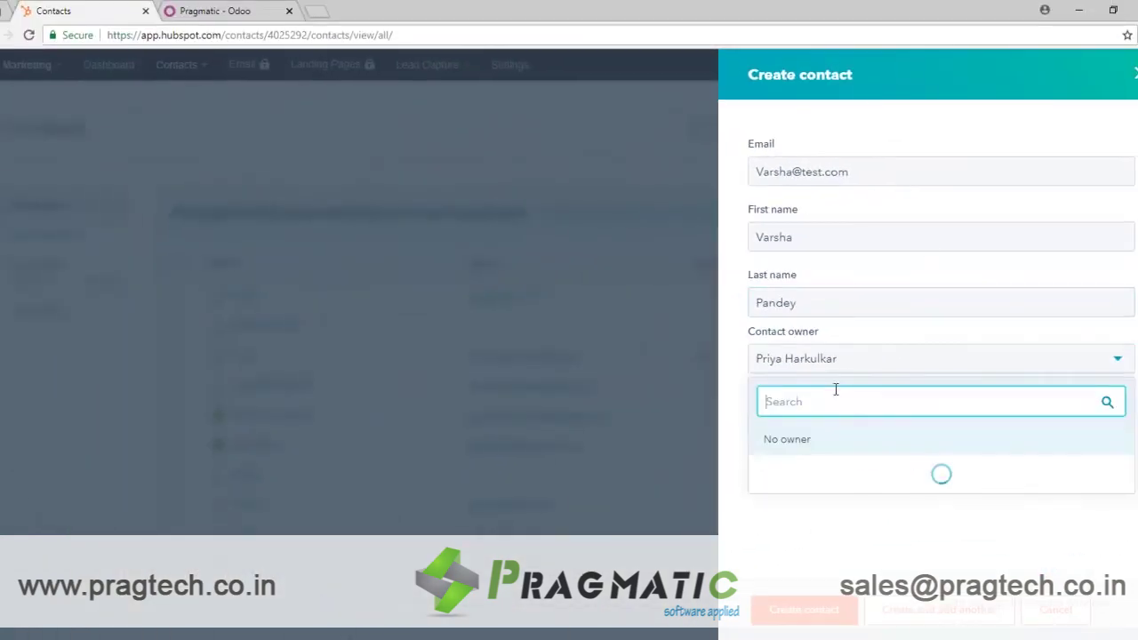
click(822, 449)
click(791, 421)
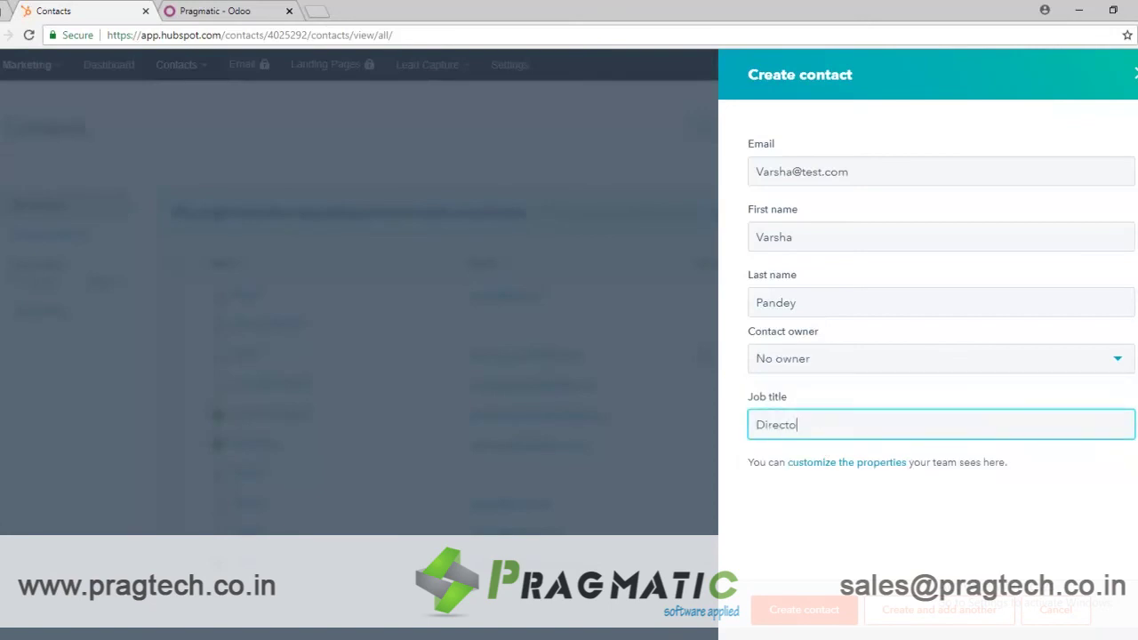
click(804, 609)
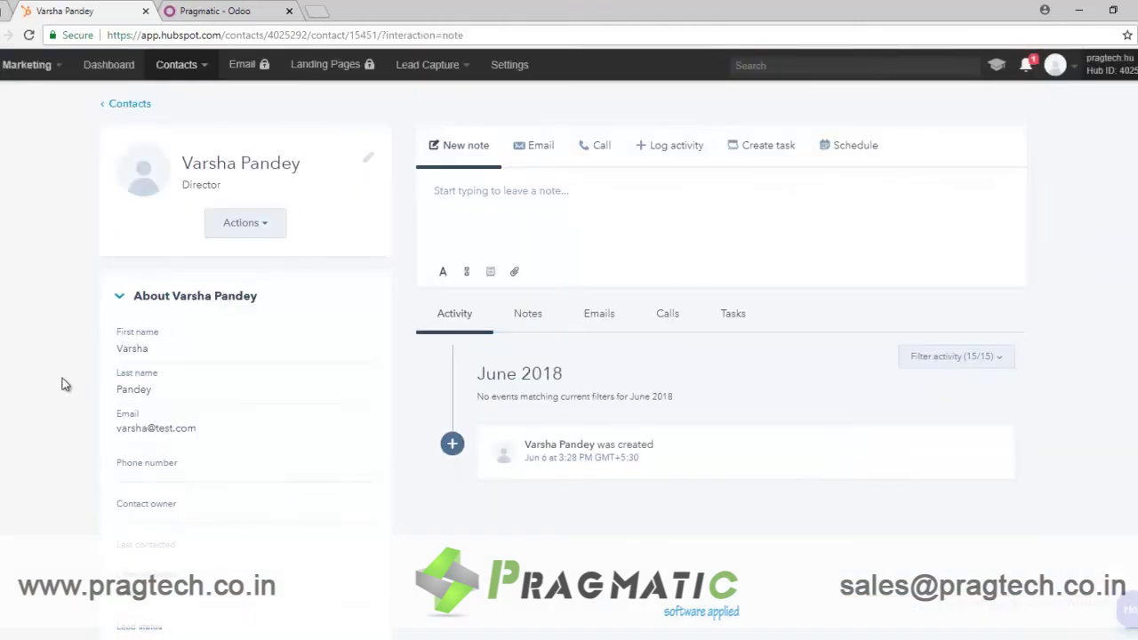
Step: Keep the new contact's lifecycle stage as Lead
scroll(62, 400, down, 3)
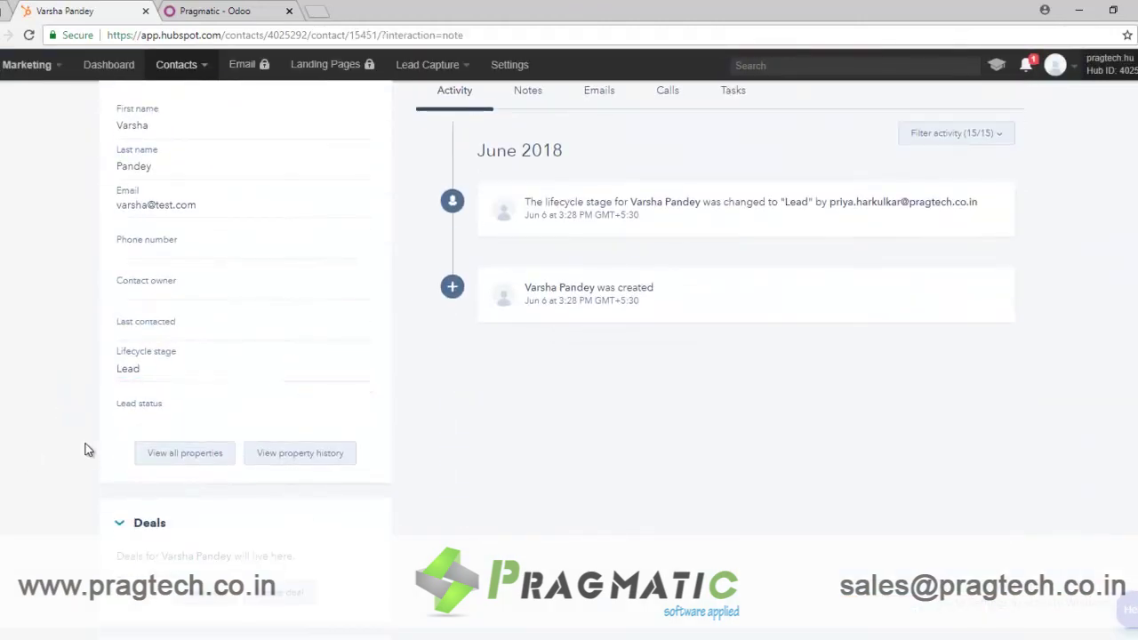
click(134, 379)
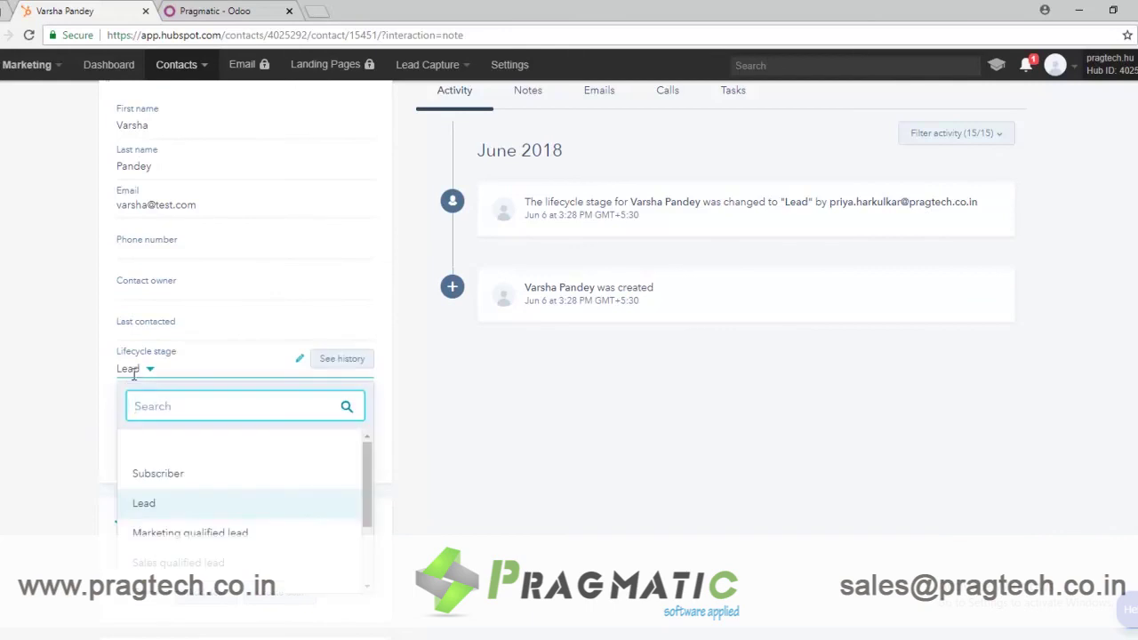
click(88, 461)
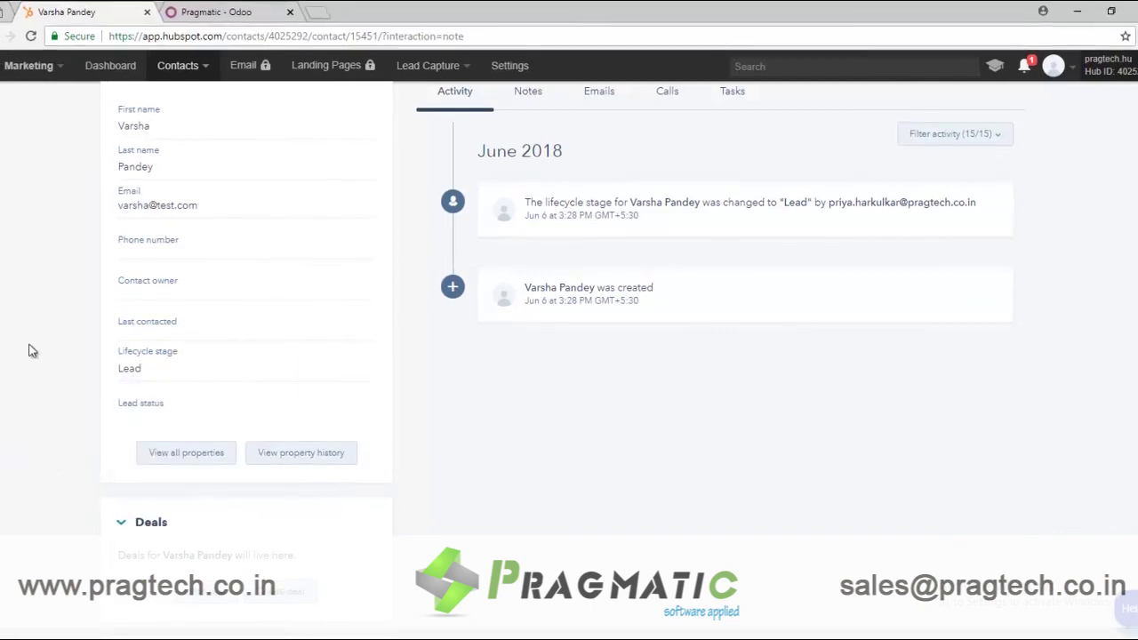
click(258, 12)
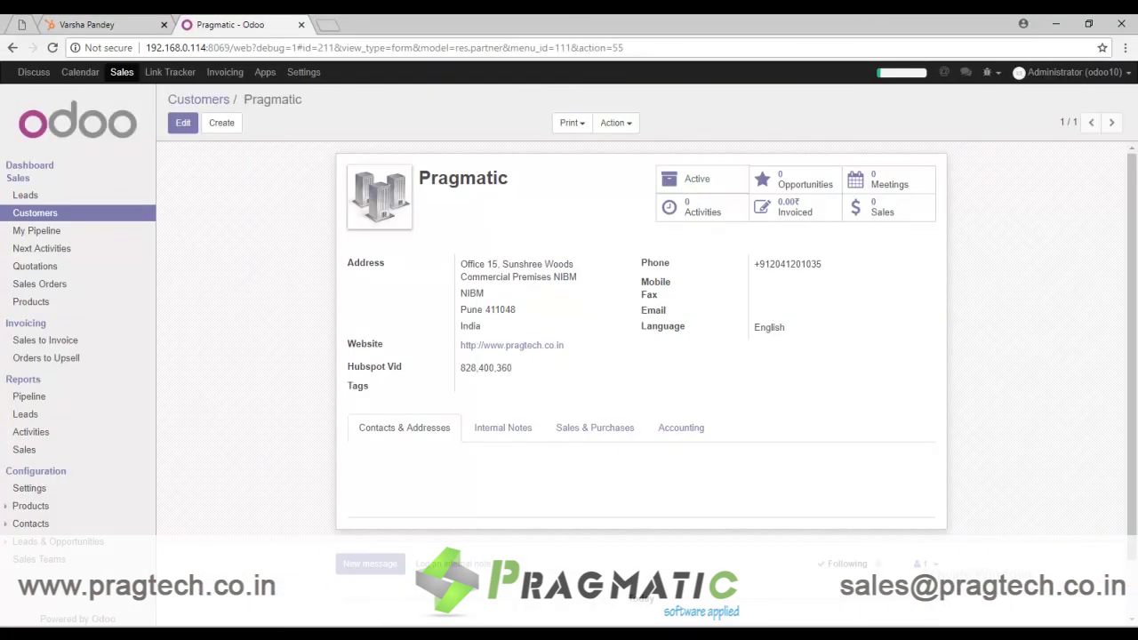
Step: Refresh Odoo's Sales Leads list to review the 14 existing leads, then go to Settings
click(122, 72)
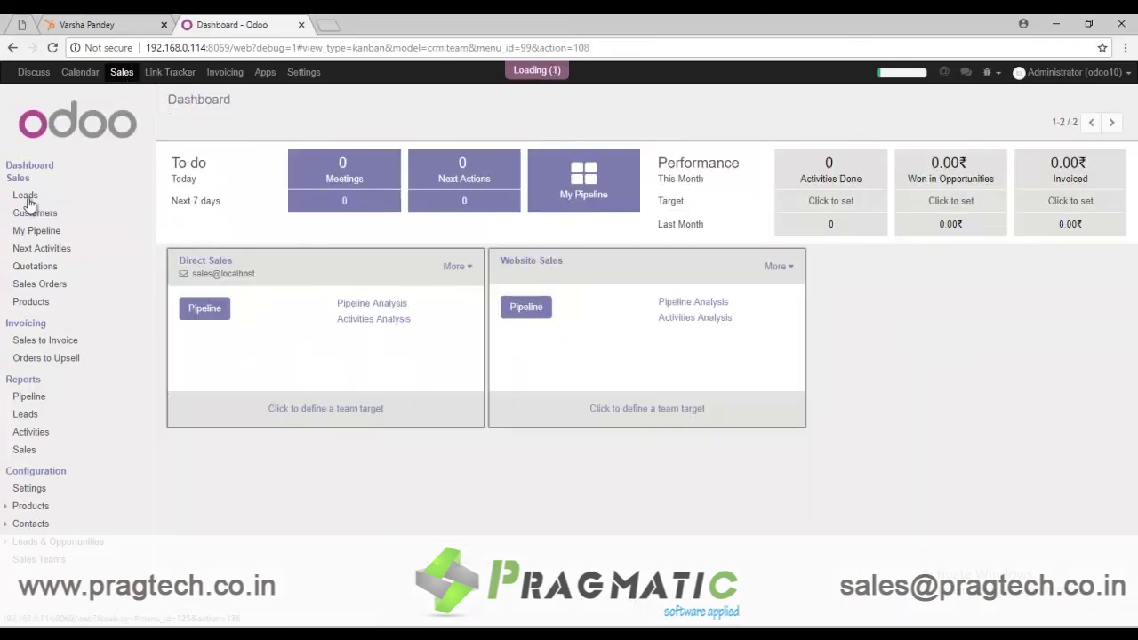
click(26, 196)
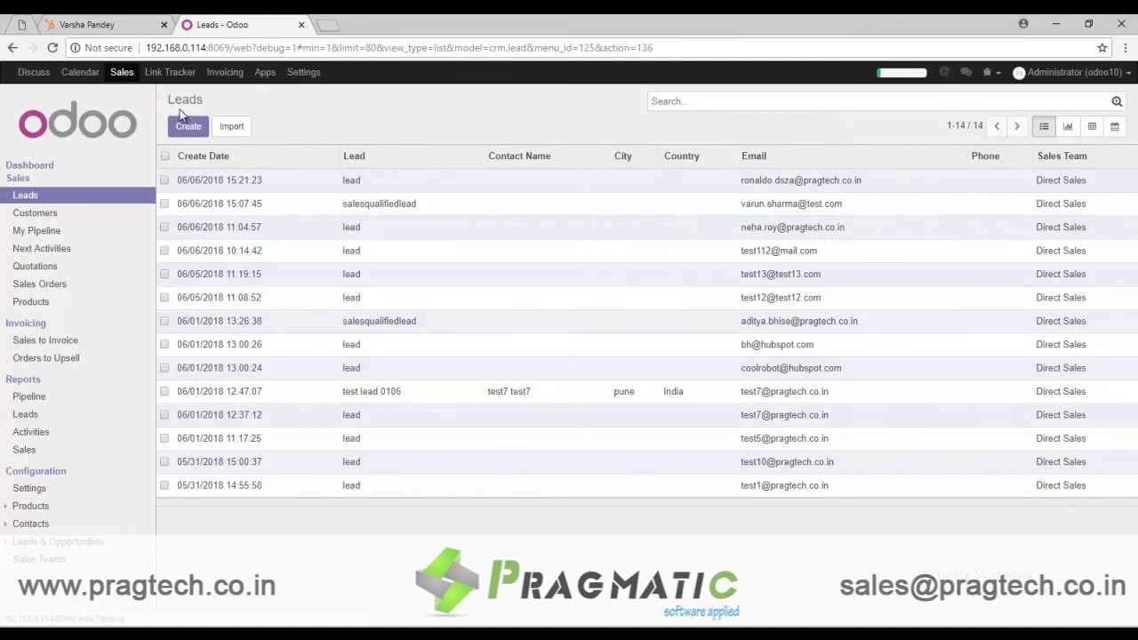
click(53, 47)
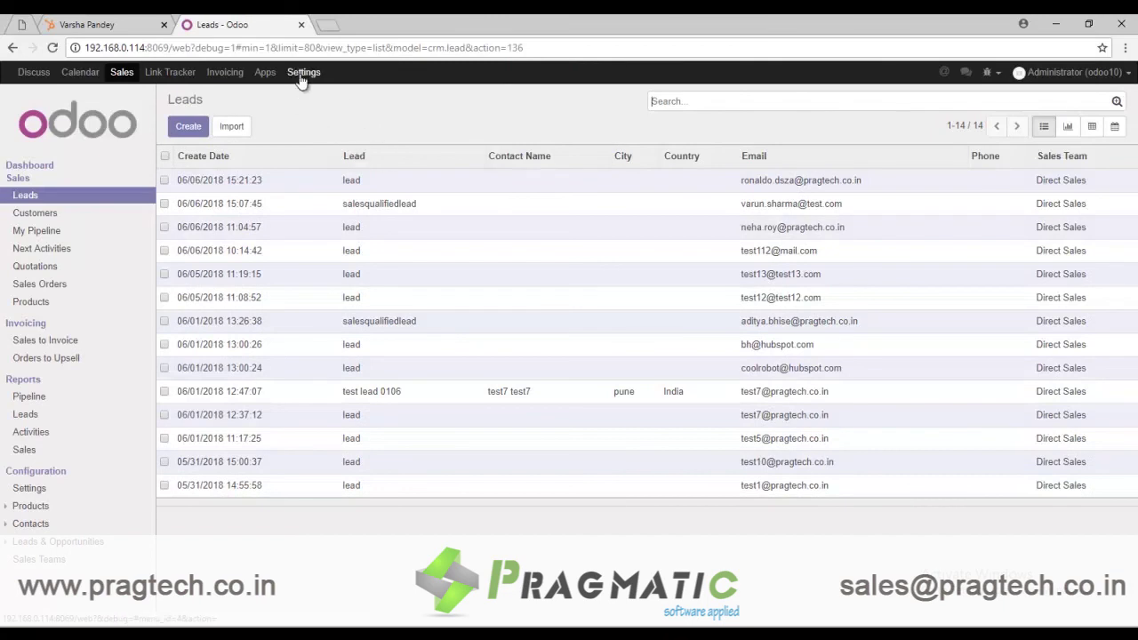
click(303, 72)
Step: Run the Auto-Sync Hubspot data scheduled action manually from Scheduled Actions
click(50, 256)
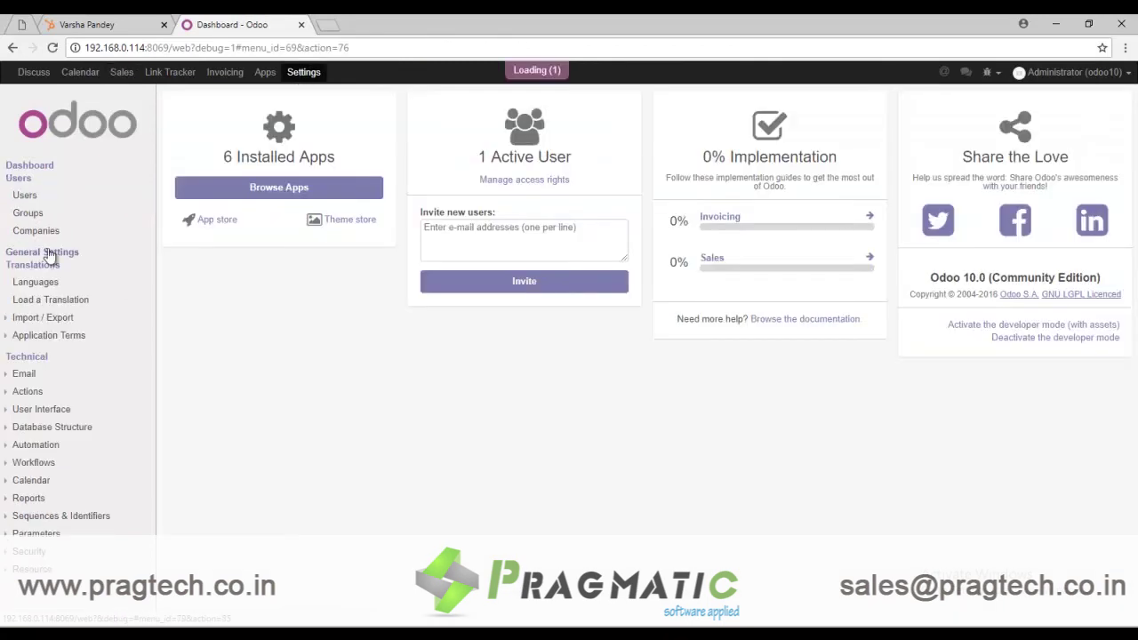
scroll(652, 439, down, 4)
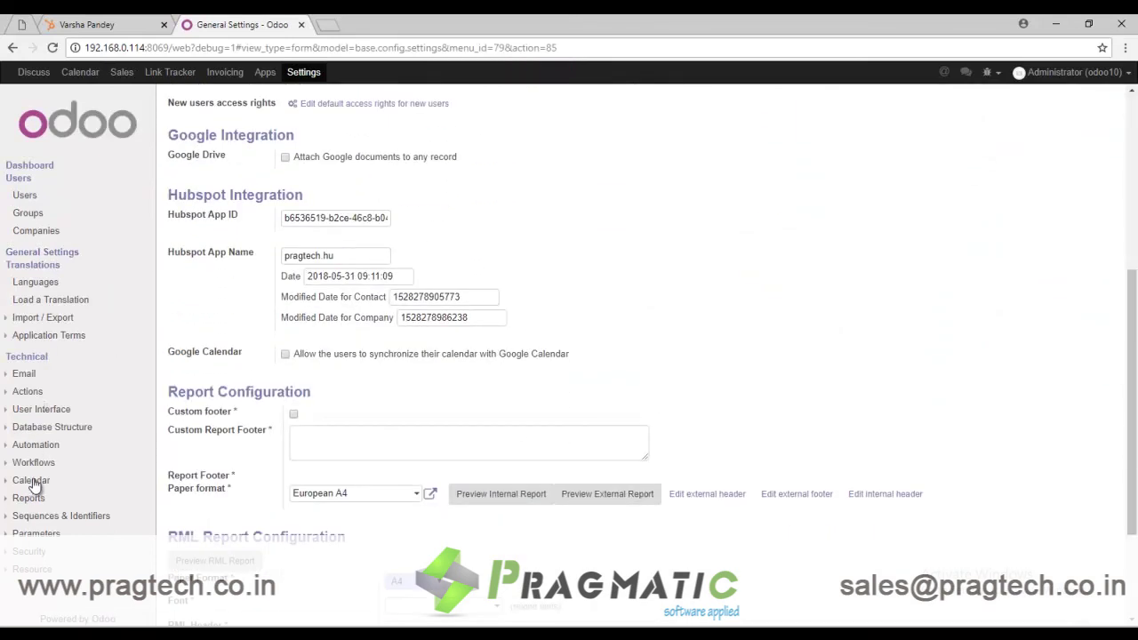
click(80, 481)
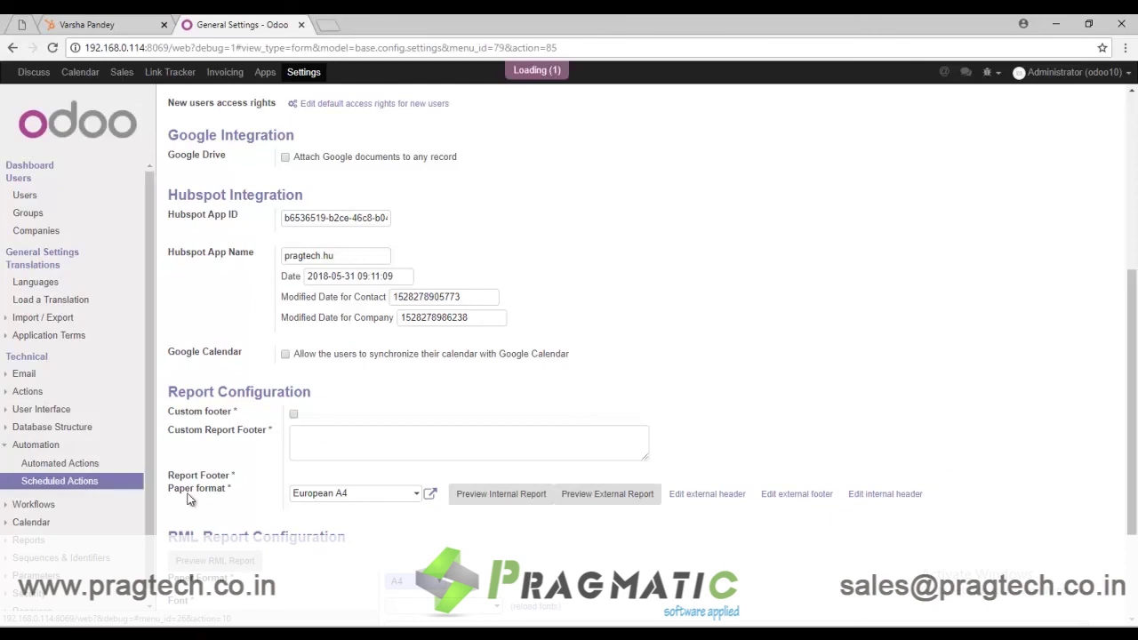
click(295, 181)
click(184, 145)
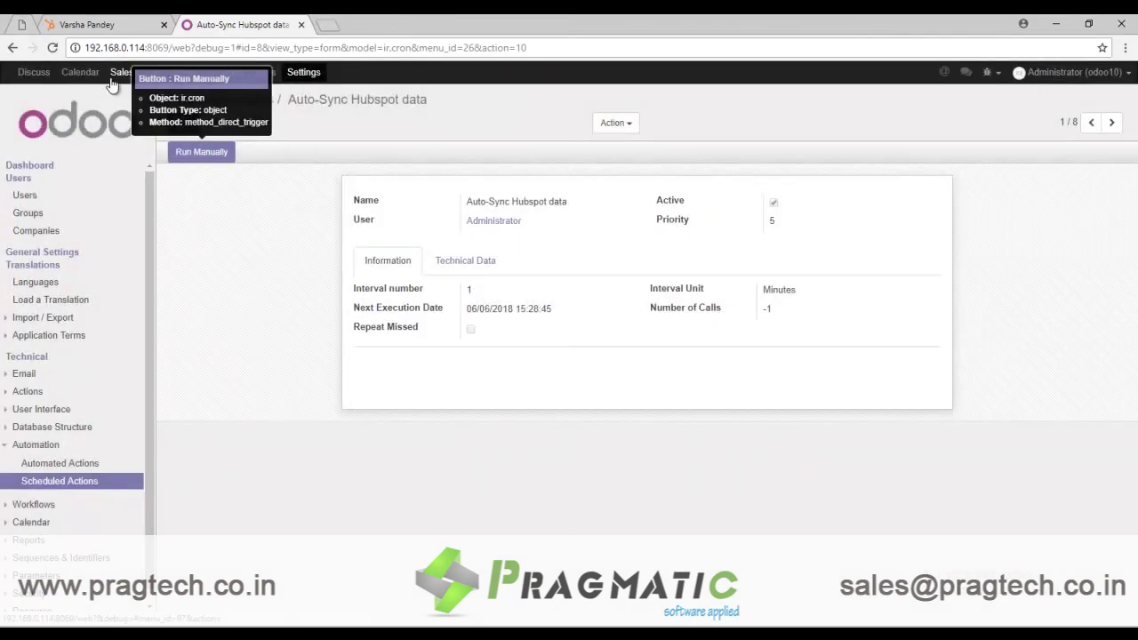
Step: Open the new HubSpot-synced lead, the 15th, assigned to Administrator in Direct Sales
click(117, 73)
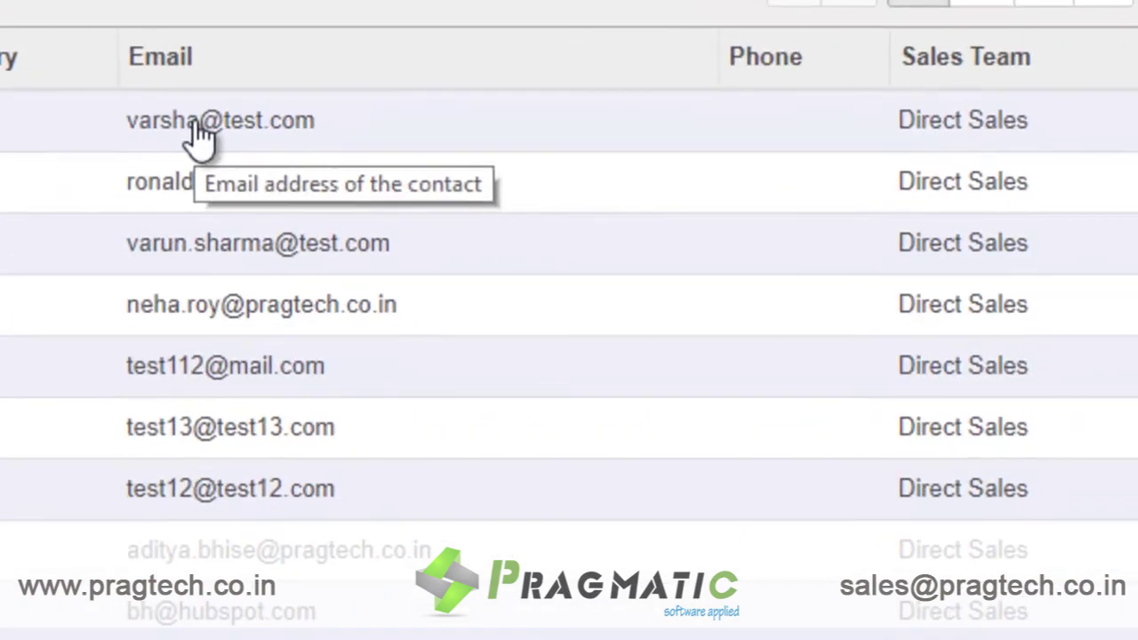
click(748, 183)
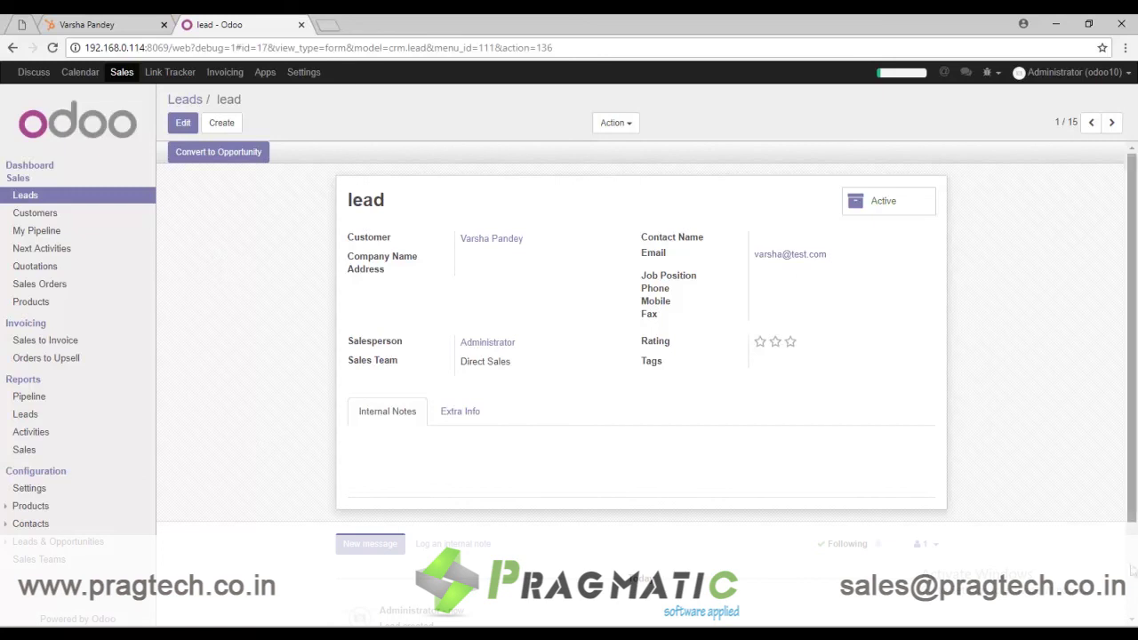
click(121, 72)
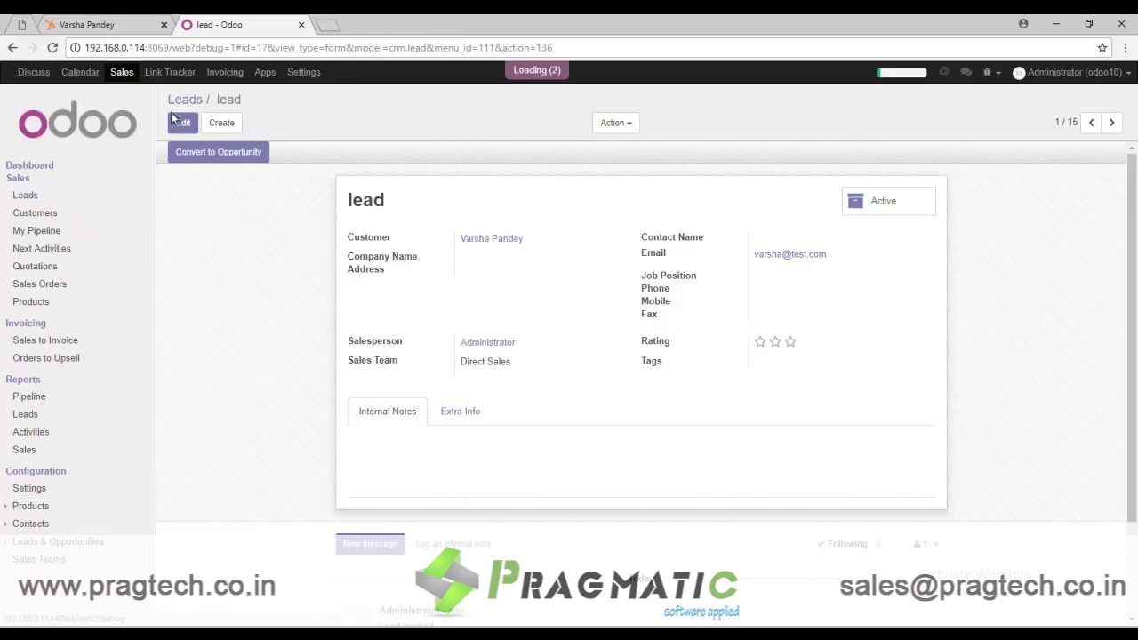